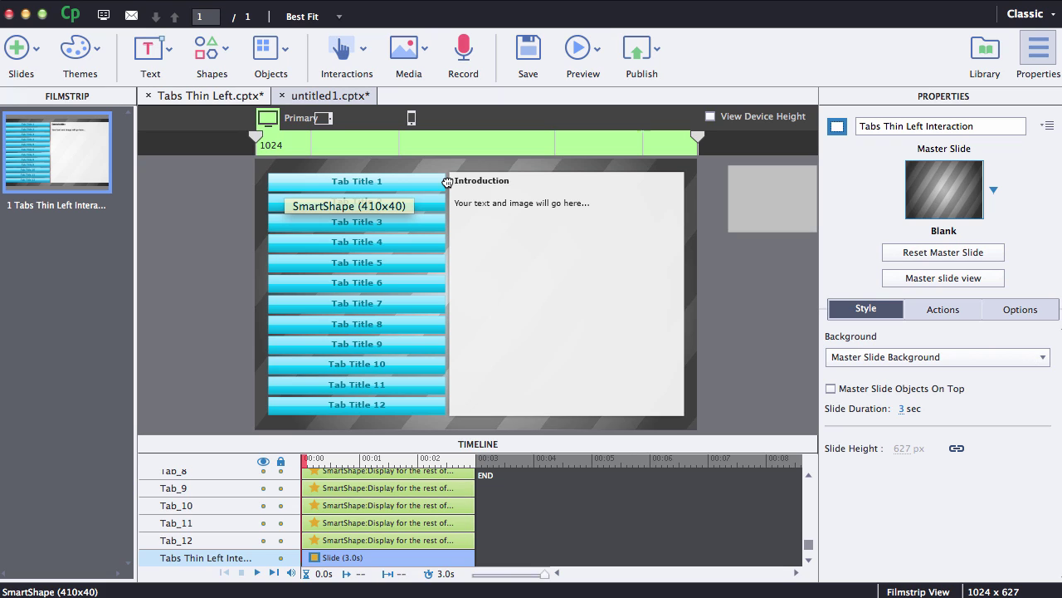
Give Tab Title 1's normal-state fill a red gradient preset
{"action": "left_click", "coordinate": [444, 181]}
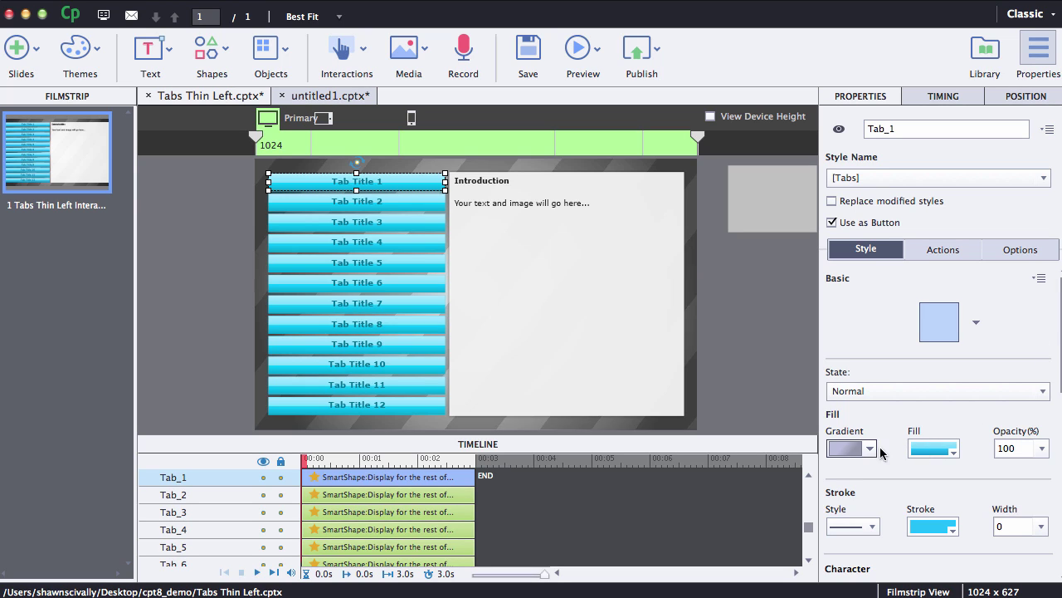
{"action": "left_click", "coordinate": [933, 450]}
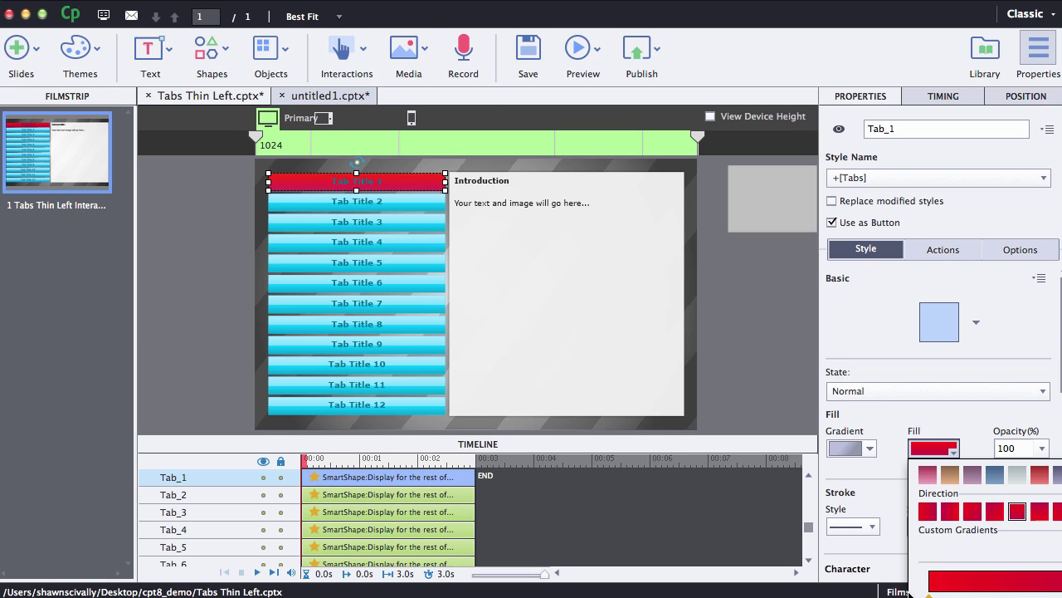
{"action": "left_click", "coordinate": [403, 178]}
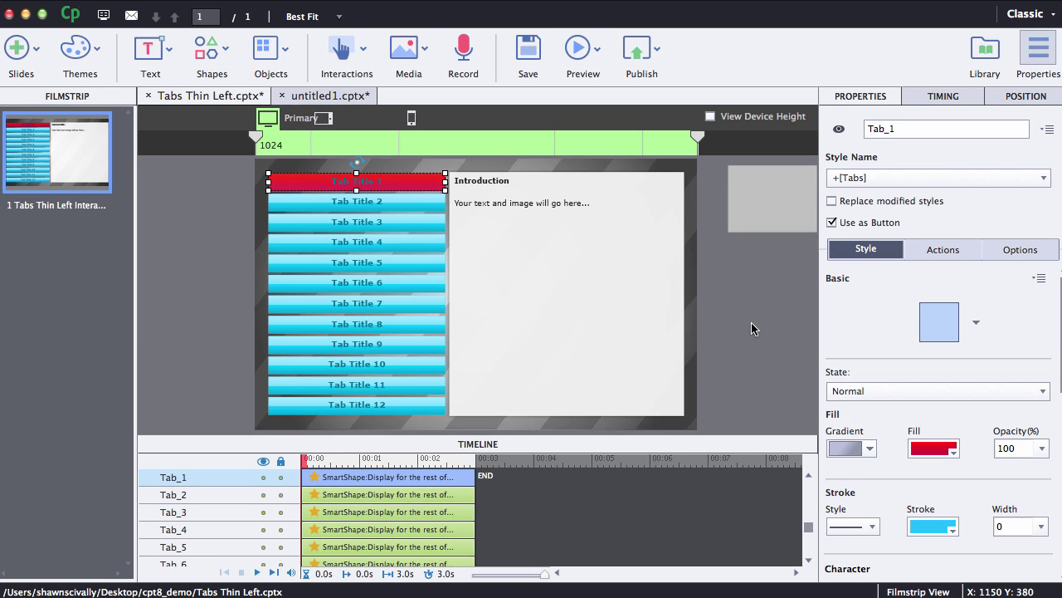
Switch Tab_1 to its Rollover state and fill it with a red-and-blue gradient
{"action": "left_click", "coordinate": [872, 393]}
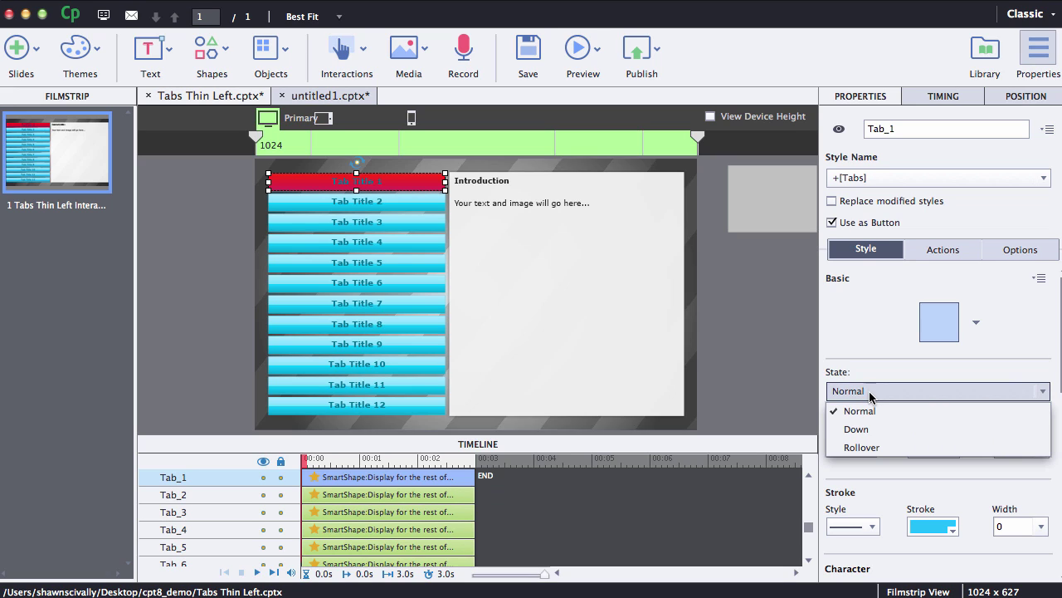
{"action": "left_click", "coordinate": [866, 447]}
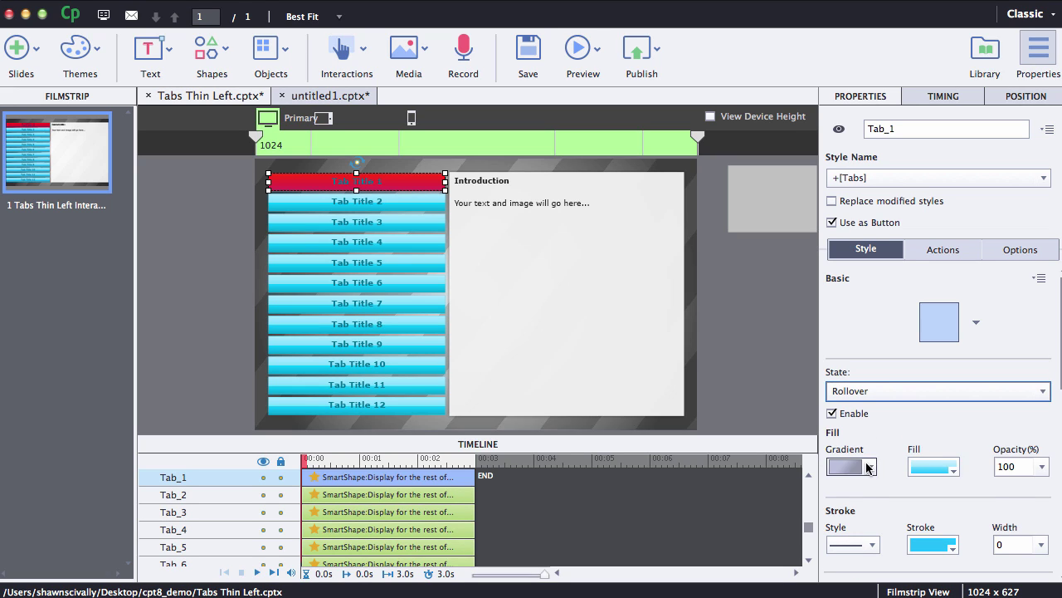
{"action": "left_click", "coordinate": [954, 471]}
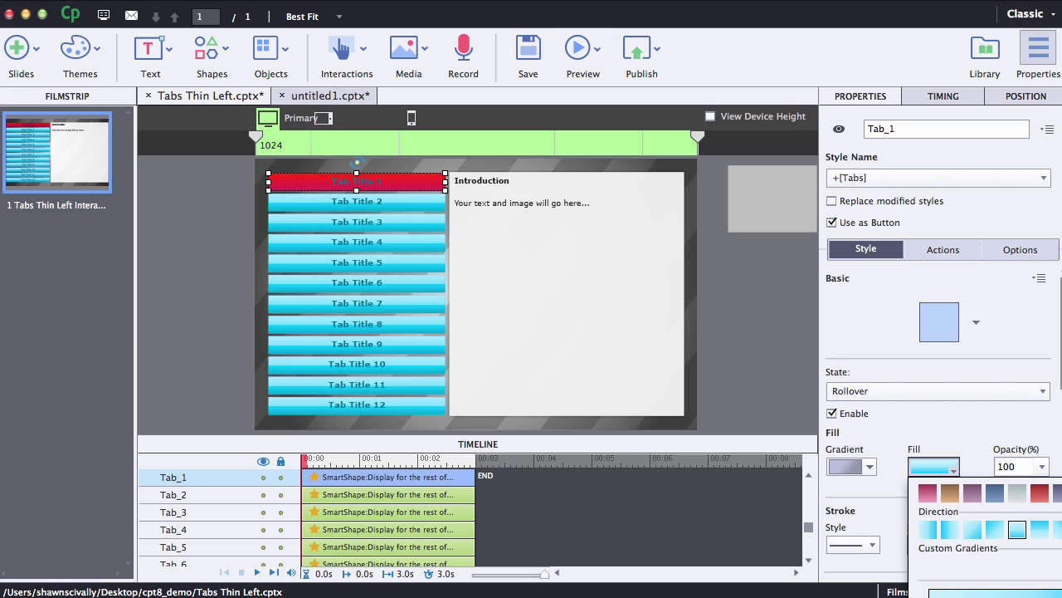
{"action": "left_click", "coordinate": [963, 434]}
{"action": "left_click", "coordinate": [963, 391]}
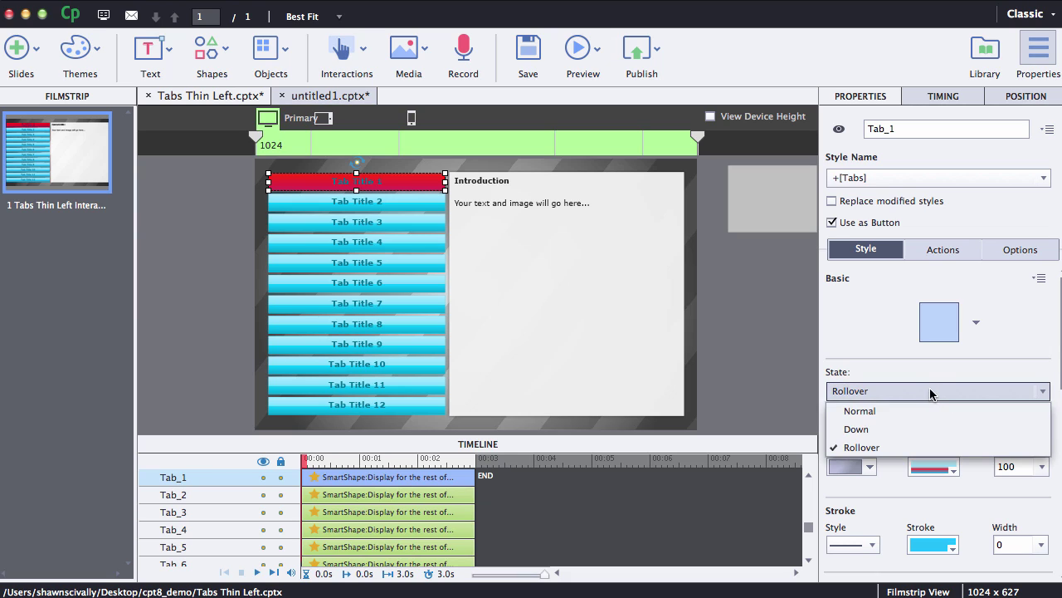
{"action": "left_click", "coordinate": [904, 390]}
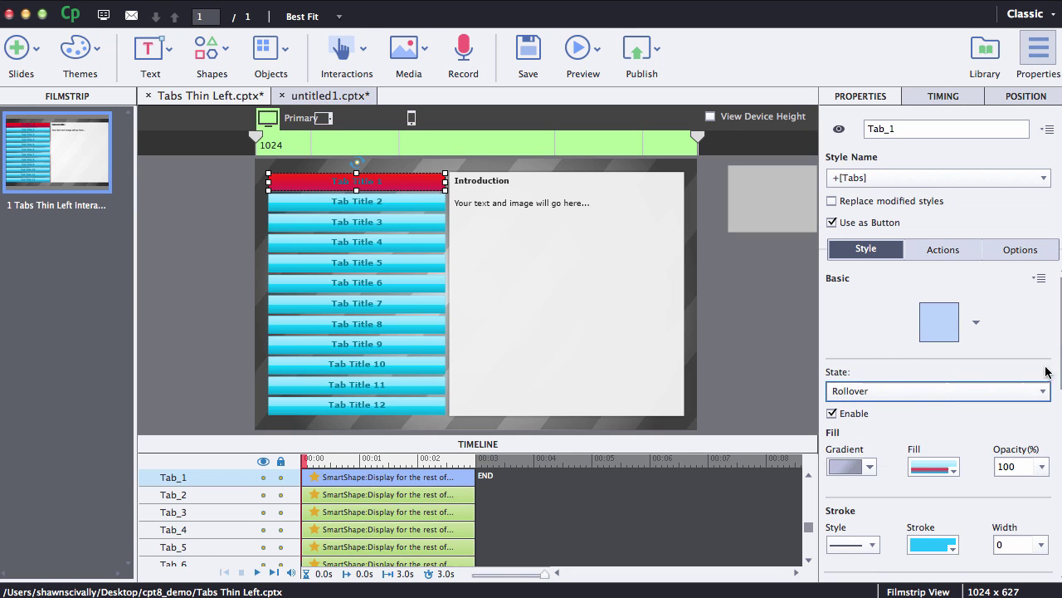
{"action": "left_click_drag", "start_coordinate": [1061, 350], "coordinate": [1061, 431]}
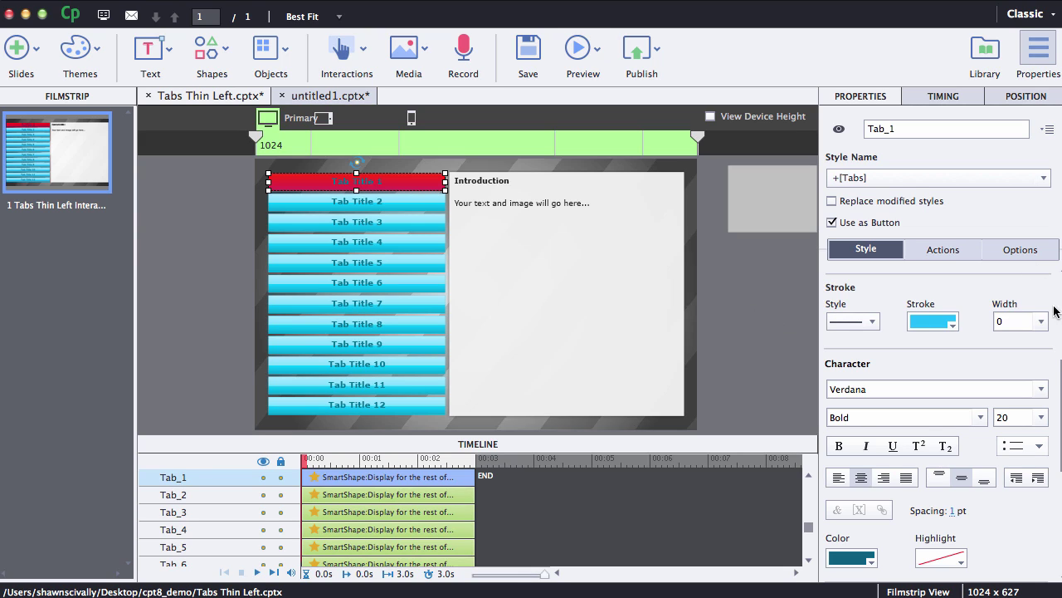
{"action": "left_click_drag", "start_coordinate": [1059, 381], "coordinate": [1059, 348]}
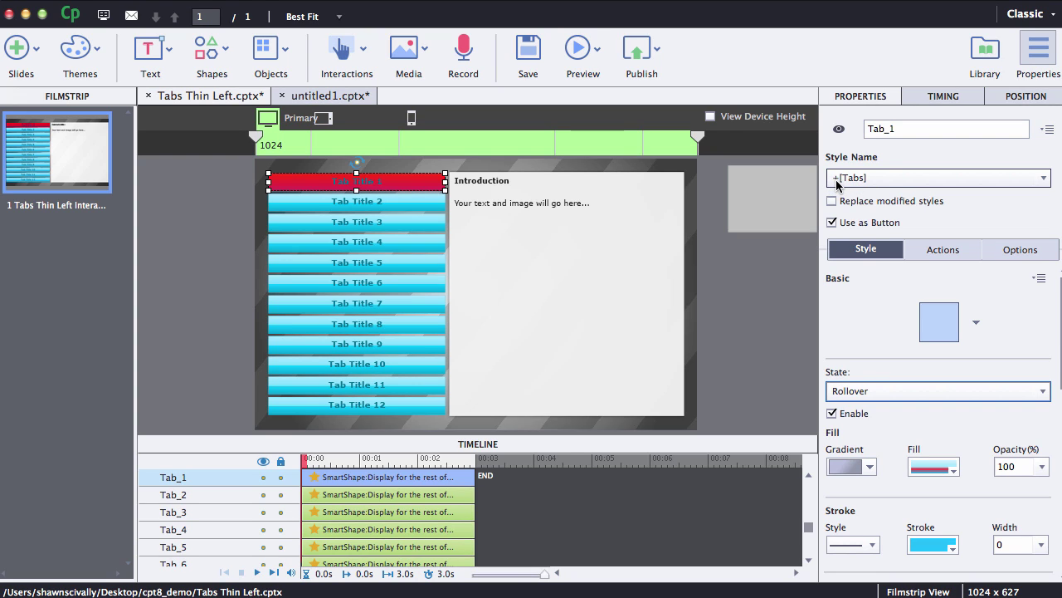
{"action": "left_click", "coordinate": [421, 191]}
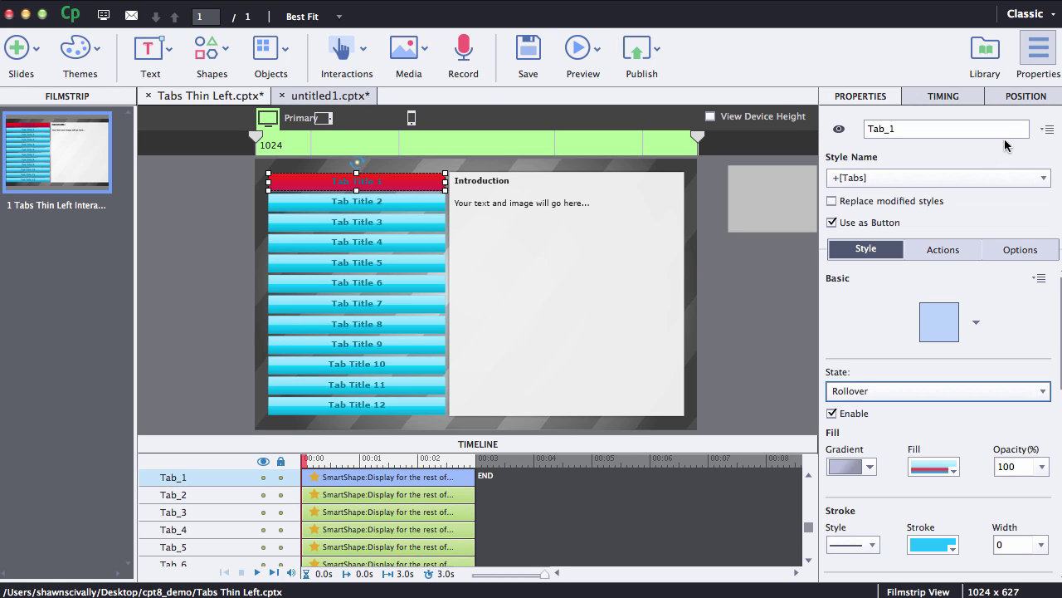
Use Save changes to Existing Style to push Tab_1's red fill into the [Tabs] style
{"action": "left_click", "coordinate": [1048, 130]}
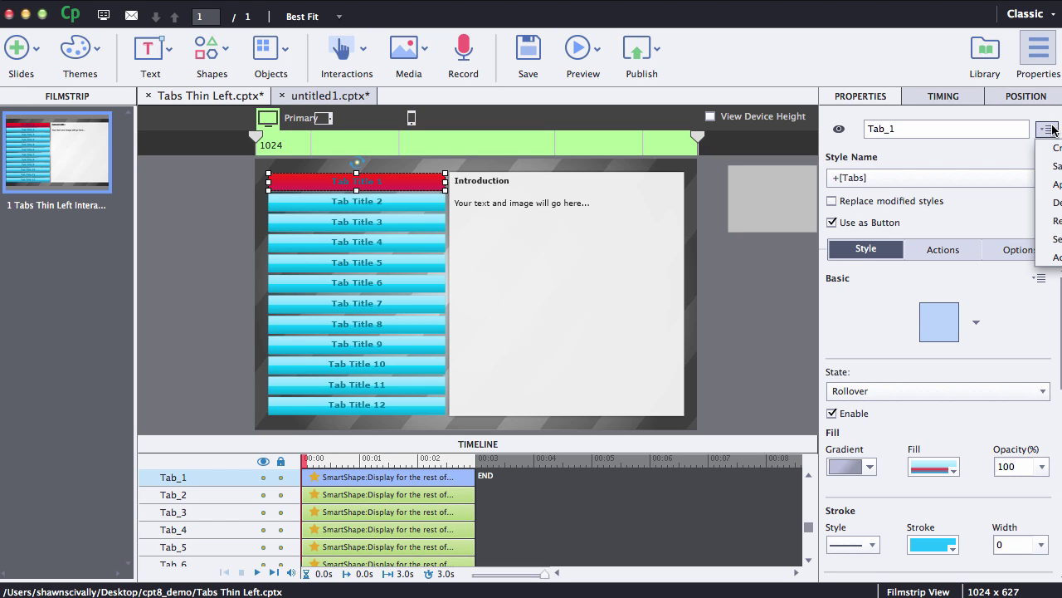
{"action": "left_click_drag", "start_coordinate": [962, 20], "coordinate": [844, 18]}
{"action": "left_click", "coordinate": [930, 127]}
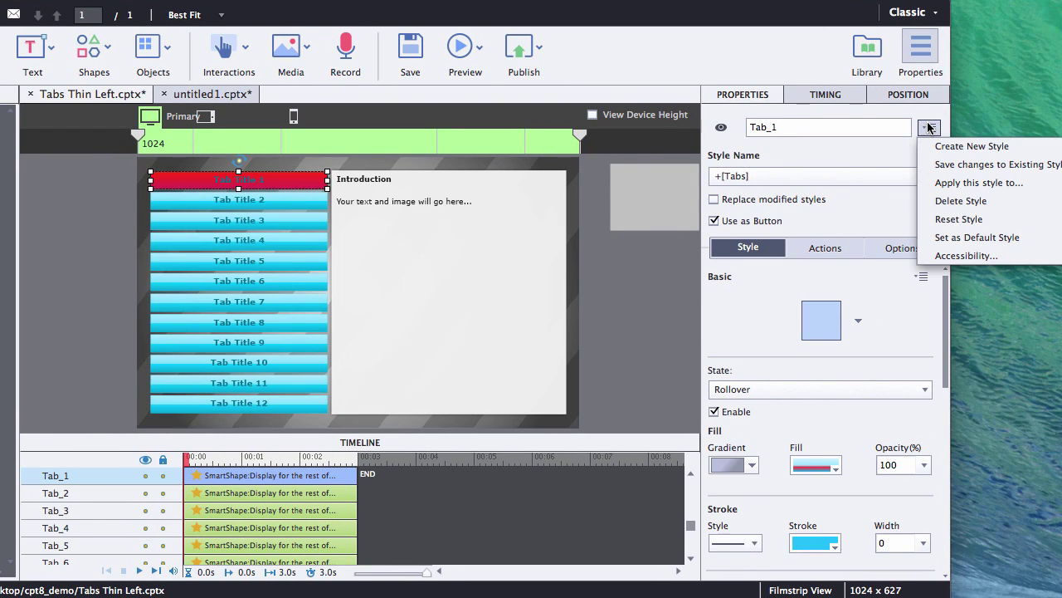
{"action": "left_click", "coordinate": [986, 167]}
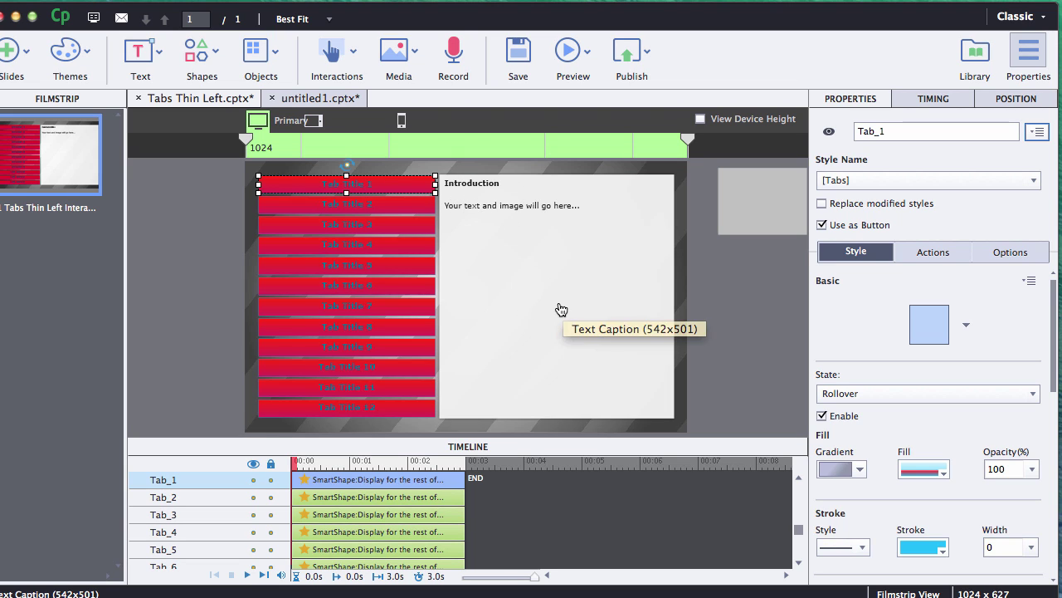
Insert map.jpg from Media > Image, creating Image_1 on the slide
{"action": "left_click", "coordinate": [208, 210]}
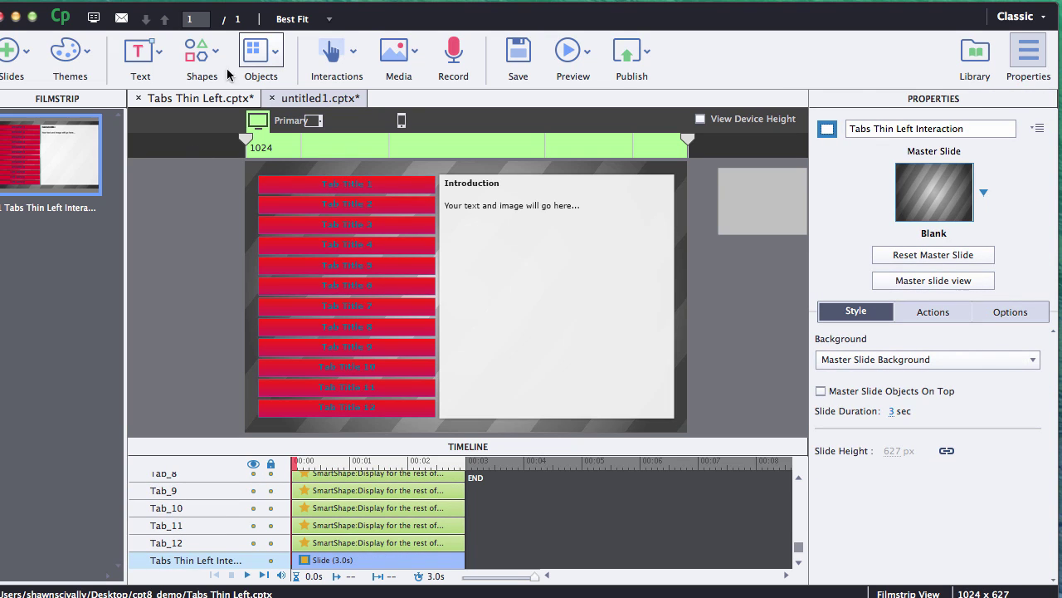
{"action": "left_click", "coordinate": [395, 65]}
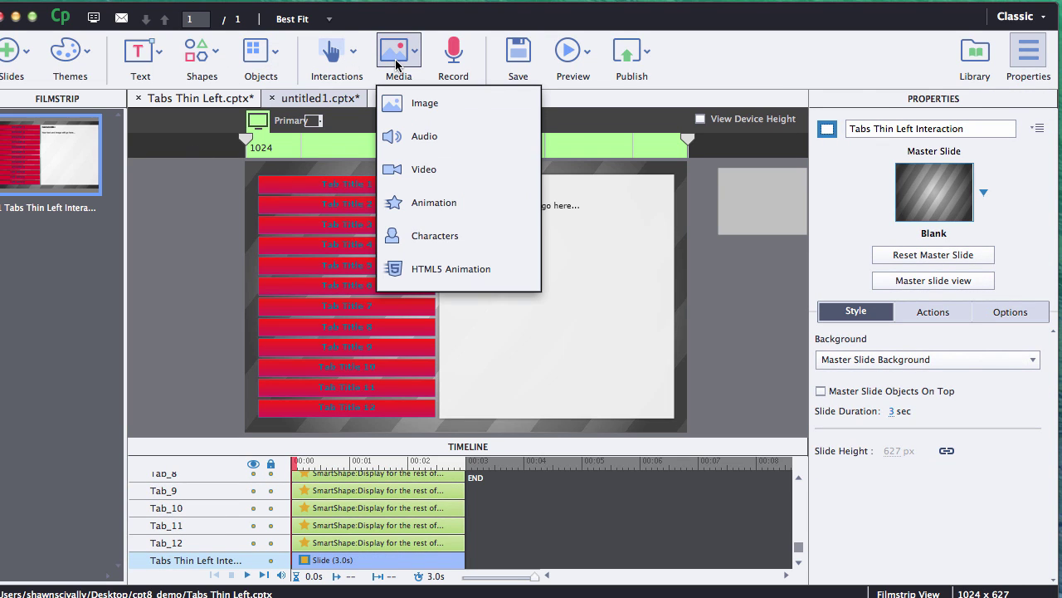
{"action": "left_click", "coordinate": [438, 113]}
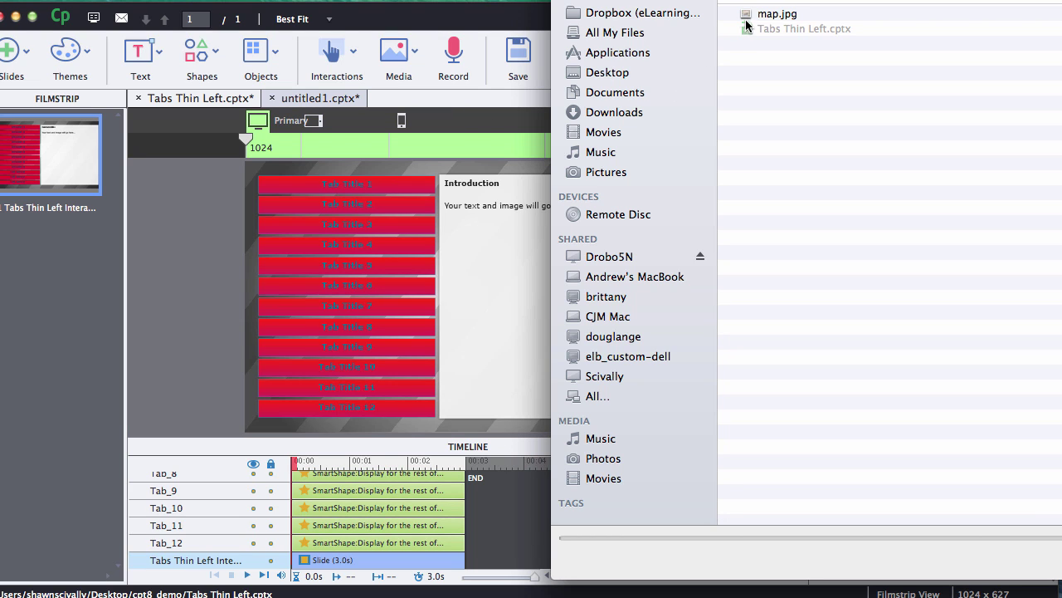
{"action": "left_click", "coordinate": [749, 16]}
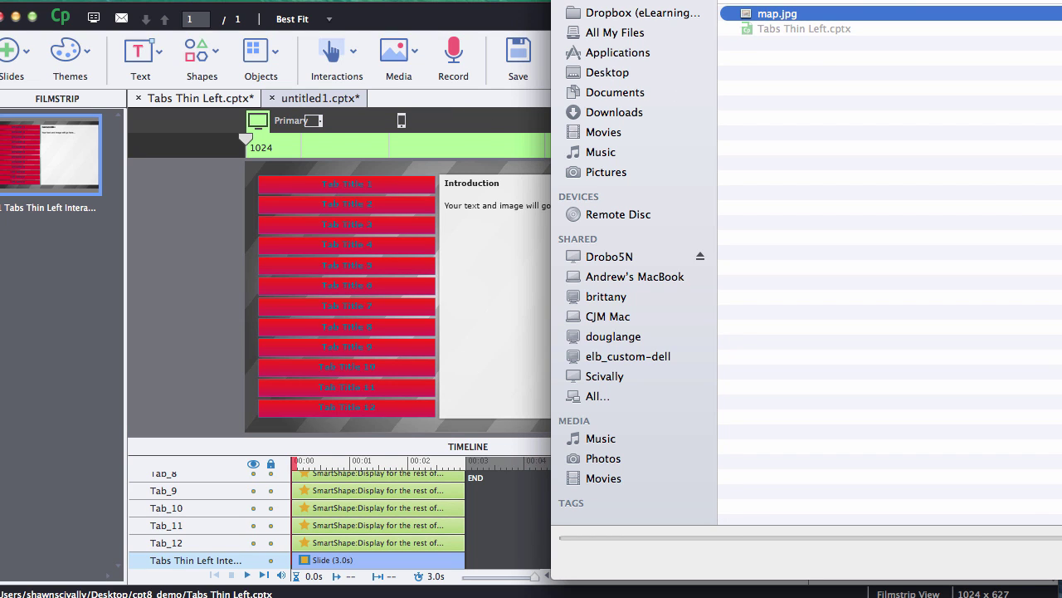
{"action": "key", "text": "Return"}
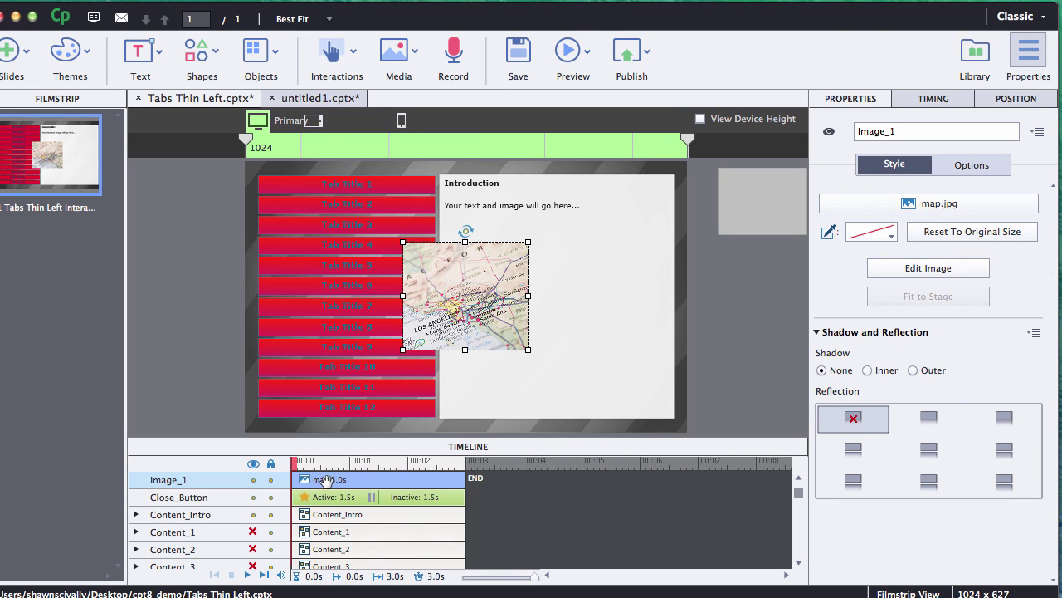
Move the map image toward the content panel's lower right and check its position and size
{"action": "left_click_drag", "start_coordinate": [473, 311], "coordinate": [558, 355]}
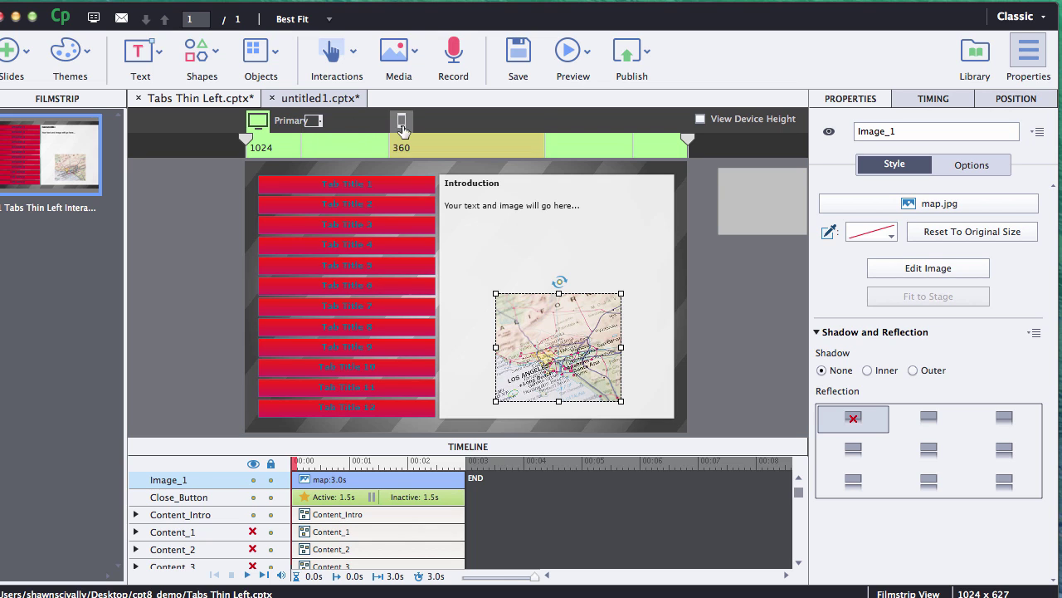
{"action": "left_click", "coordinate": [401, 124]}
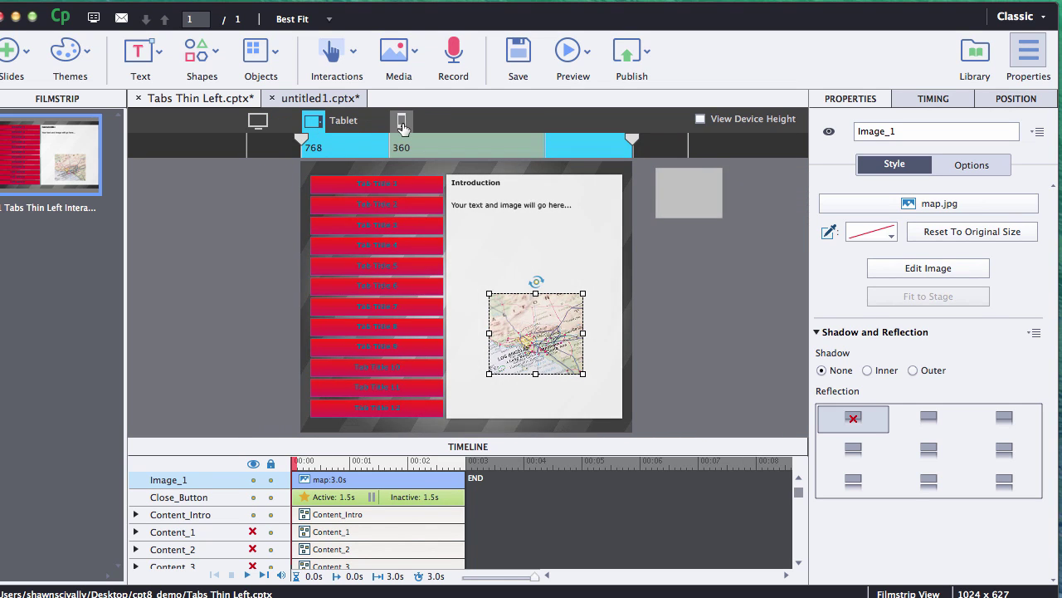
{"action": "left_click", "coordinate": [310, 122]}
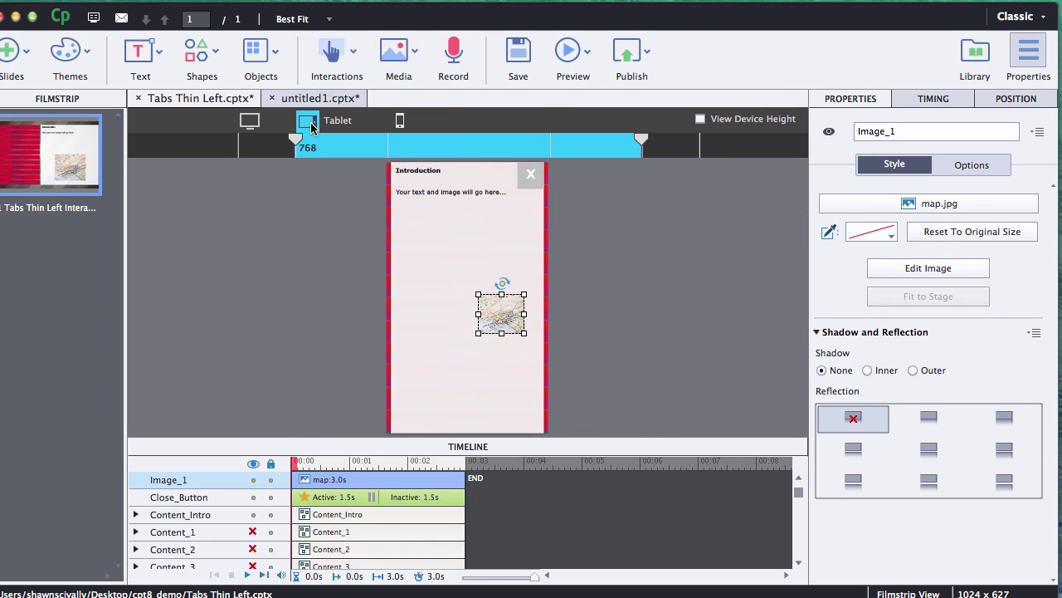
{"action": "left_click", "coordinate": [259, 122]}
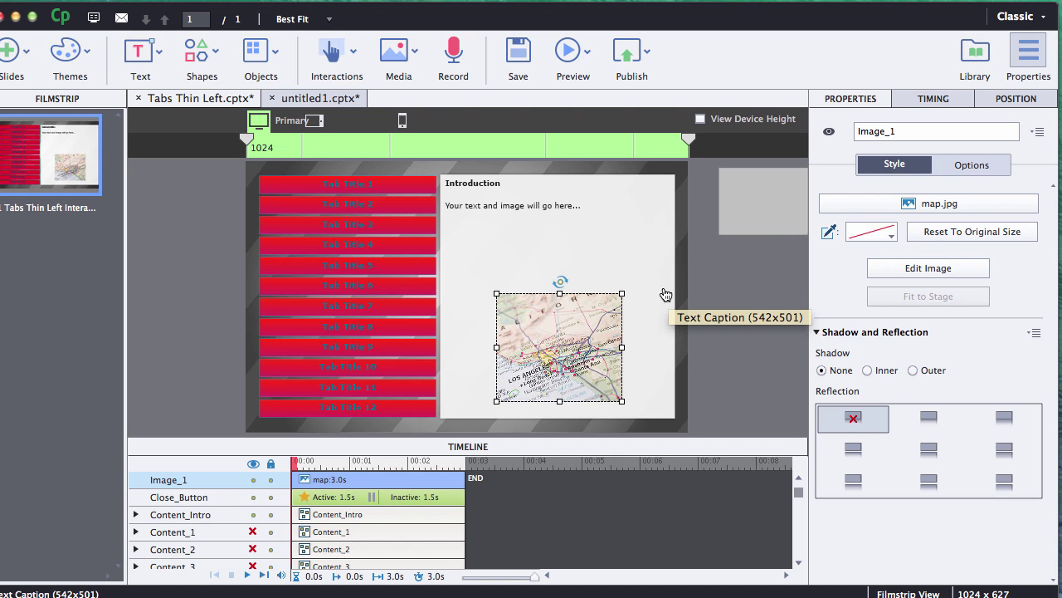
{"action": "left_click", "coordinate": [1024, 99]}
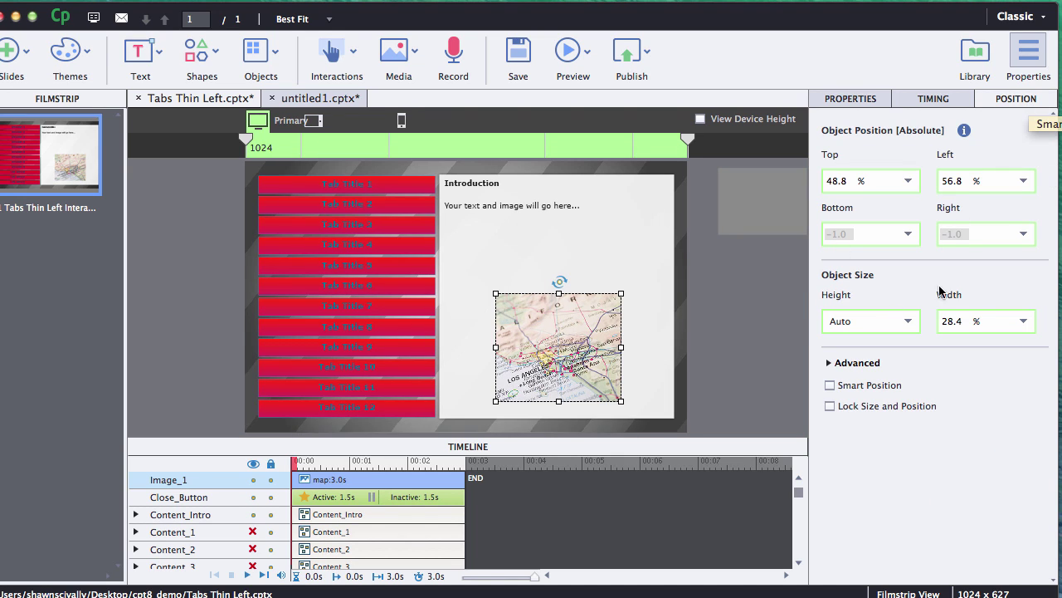
{"action": "left_click", "coordinate": [854, 98]}
Preview the map at Tablet 768 and Mobile 360, ending on Primary 1024
{"action": "left_click", "coordinate": [315, 121]}
{"action": "left_click", "coordinate": [390, 122]}
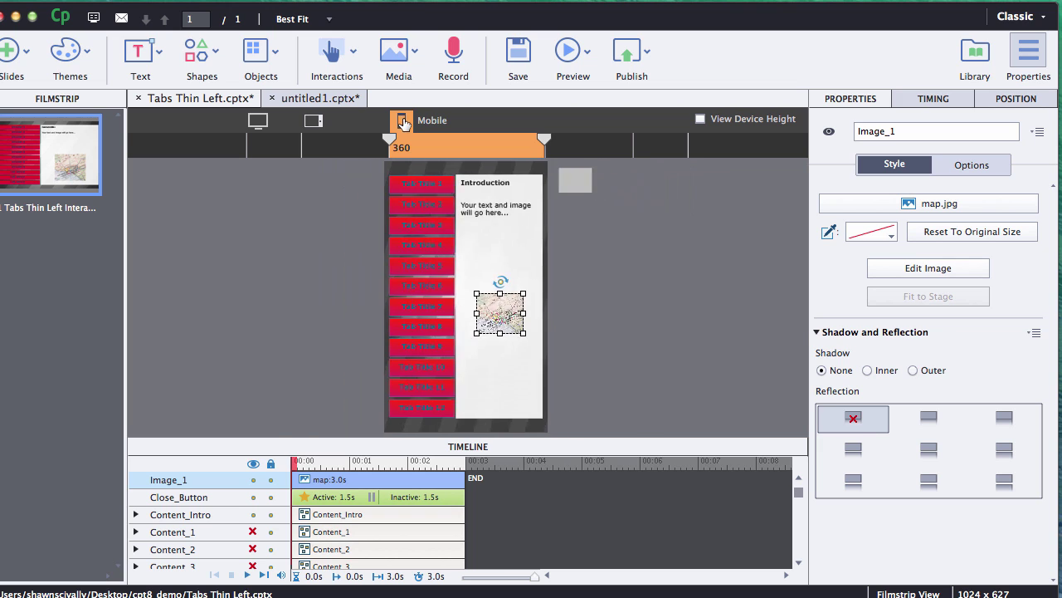
{"action": "left_click", "coordinate": [307, 121]}
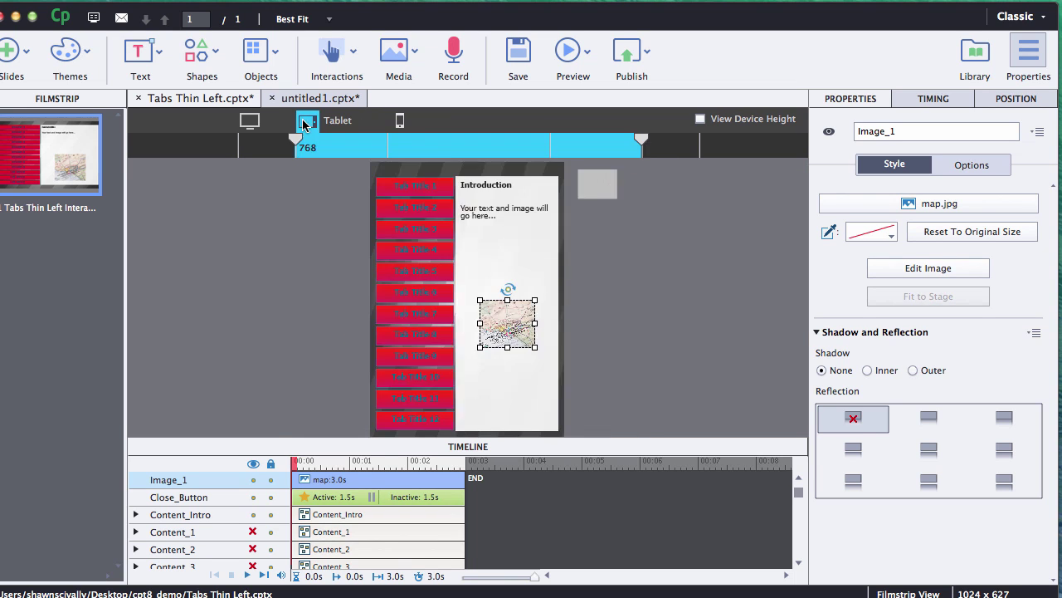
{"action": "left_click", "coordinate": [249, 121]}
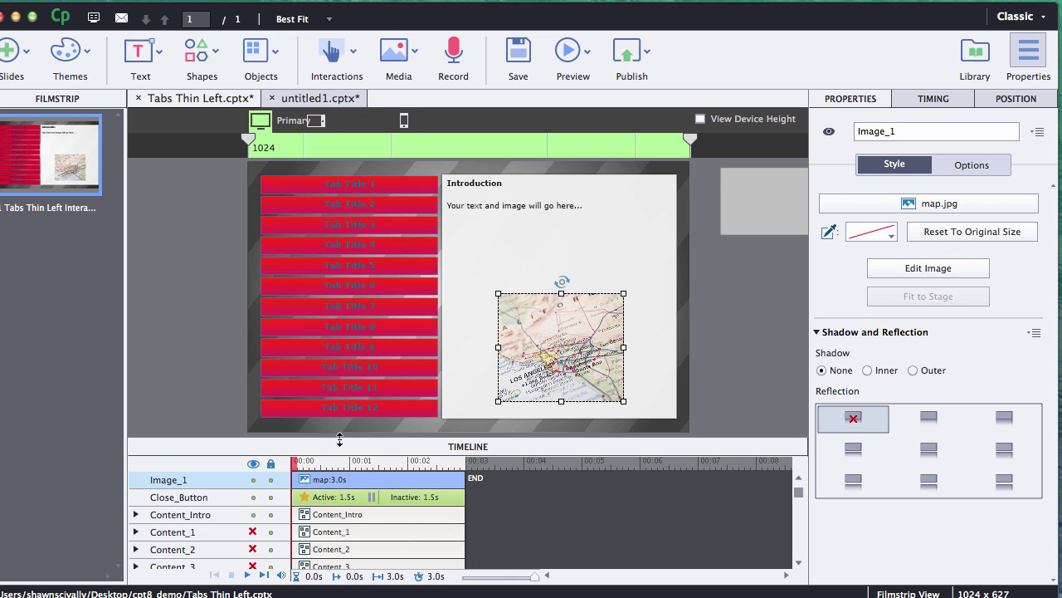
Enlarge the timeline and move Image_1 below Close_Button, just above Content_Intro
{"action": "left_click_drag", "start_coordinate": [339, 439], "coordinate": [343, 341]}
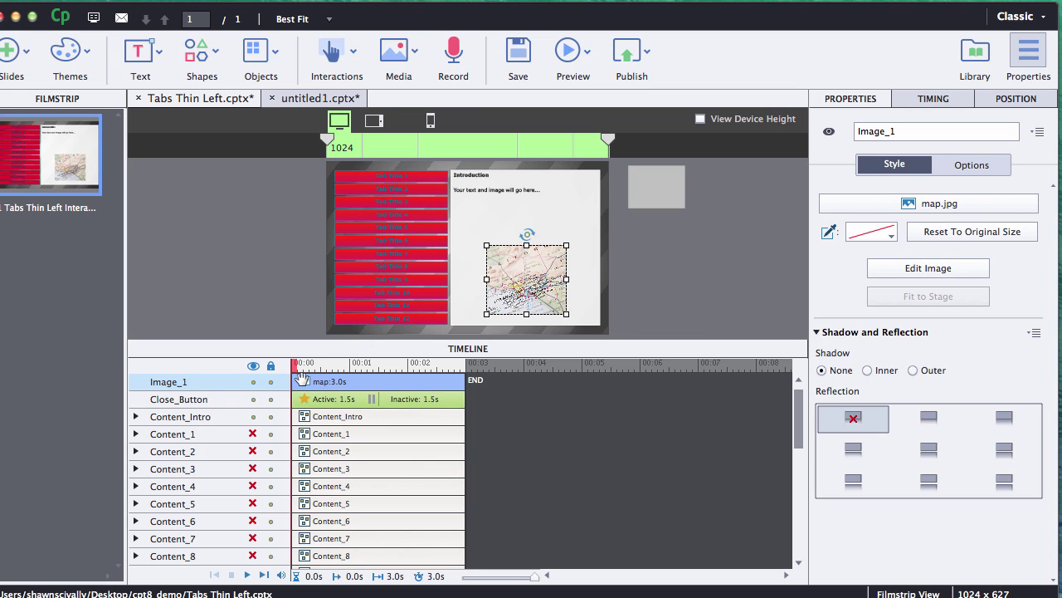
{"action": "left_click_drag", "start_coordinate": [303, 378], "coordinate": [303, 401]}
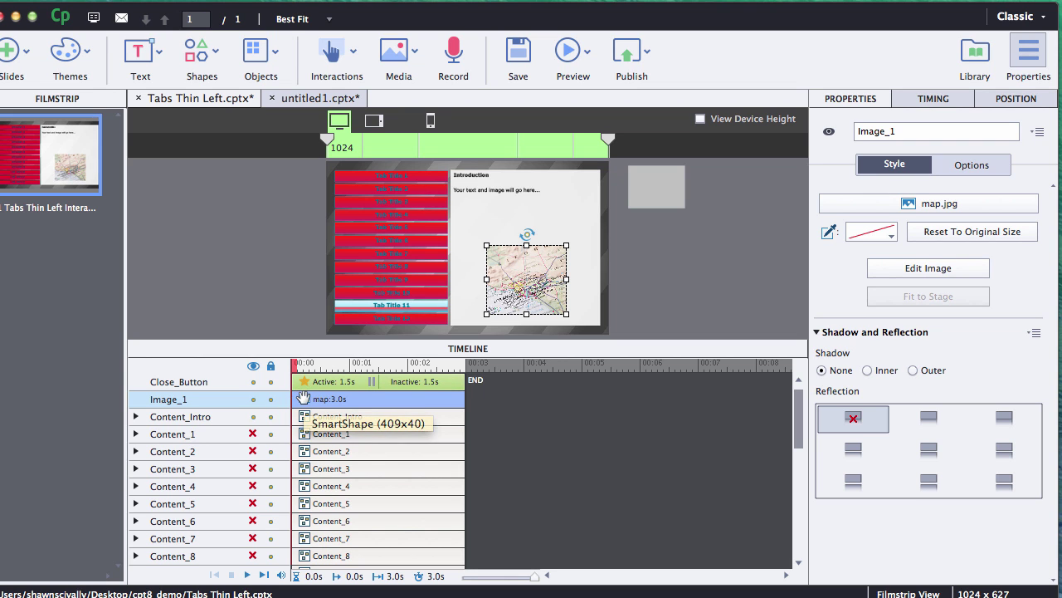
{"action": "left_click", "coordinate": [493, 468]}
{"action": "left_click", "coordinate": [526, 292]}
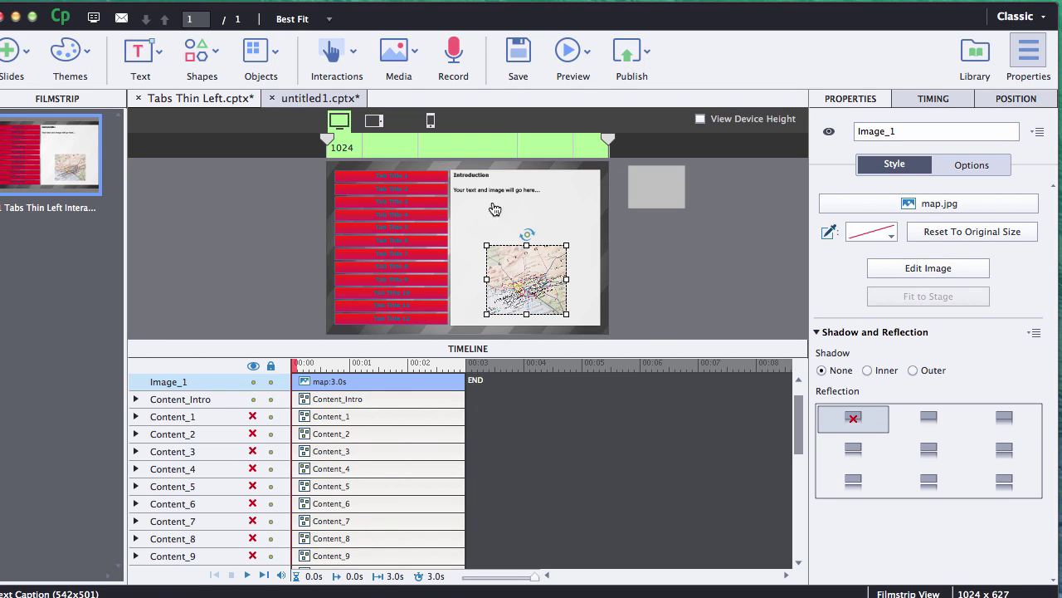
Group Image_1 together with Content_Intro
{"action": "left_click", "coordinate": [335, 399], "text": "shift"}
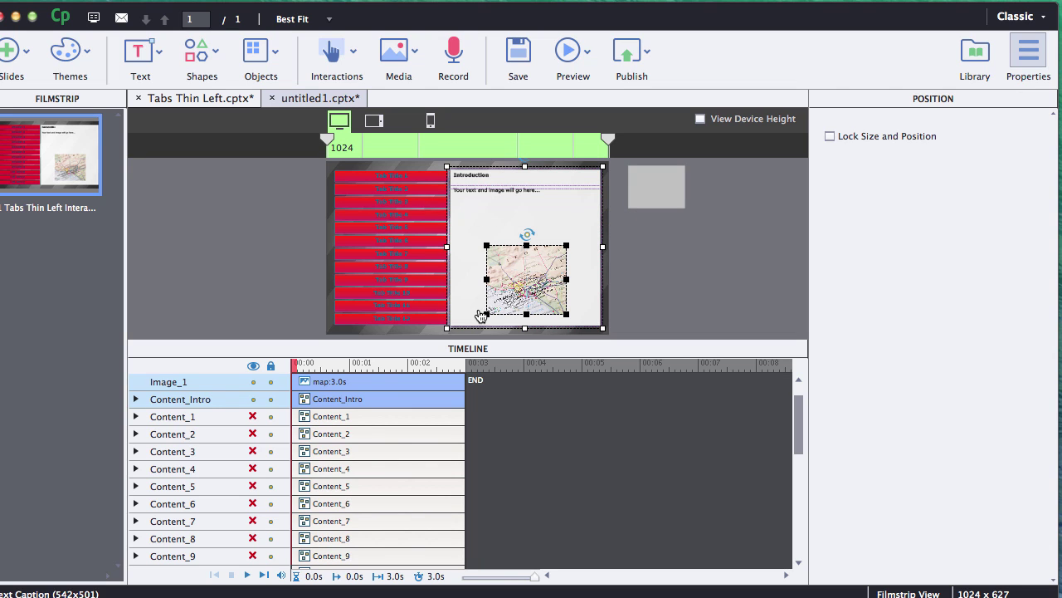
{"action": "right_click", "coordinate": [511, 264]}
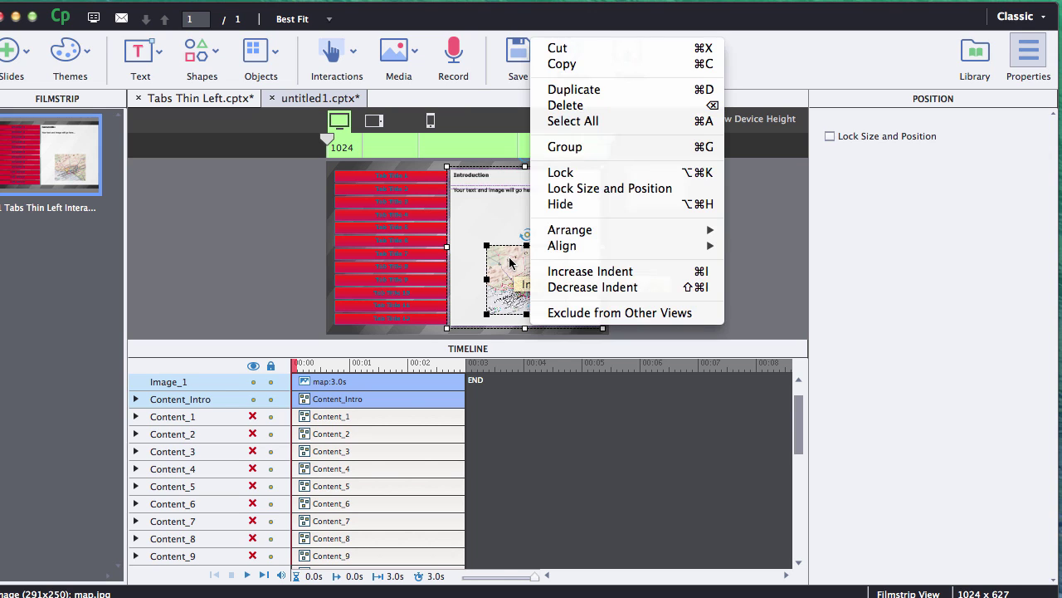
{"action": "left_click", "coordinate": [579, 147]}
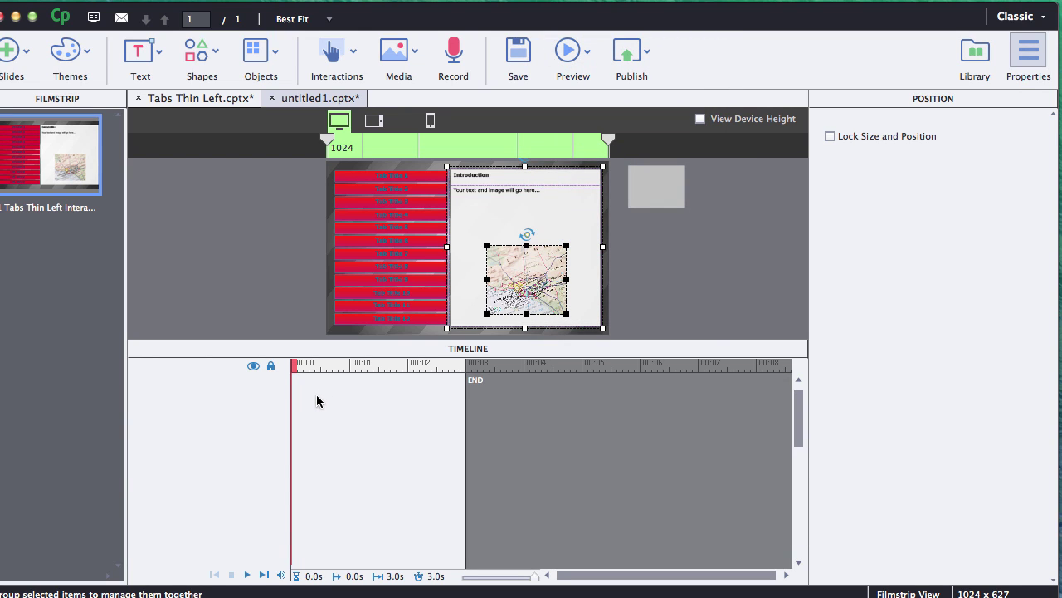
Confirm Image_1 sits inside Content_Intro, then hide Content_Intro and show Content_1
{"action": "left_click", "coordinate": [316, 400]}
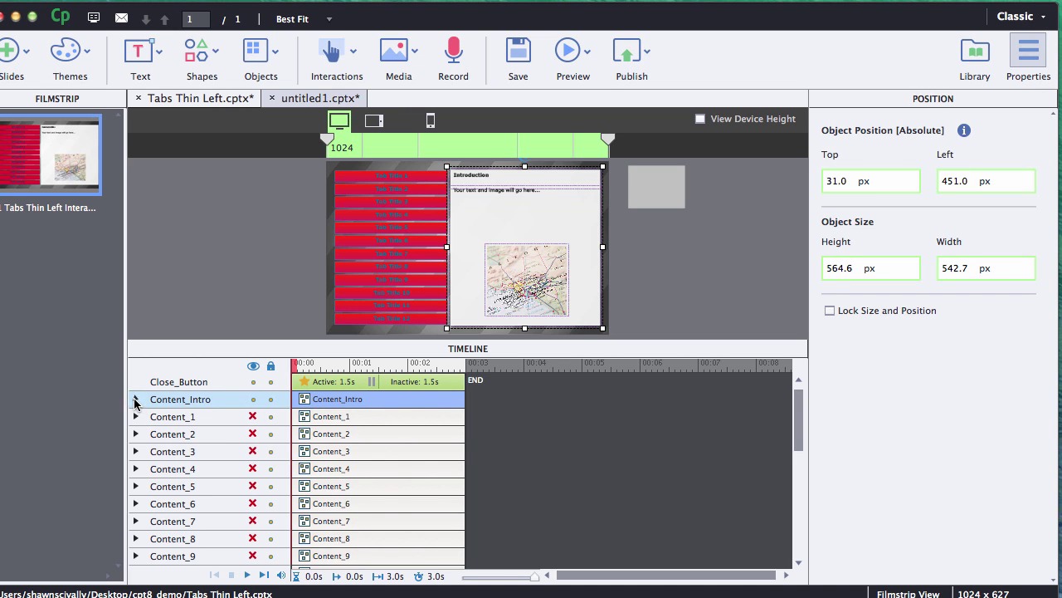
{"action": "left_click", "coordinate": [135, 400]}
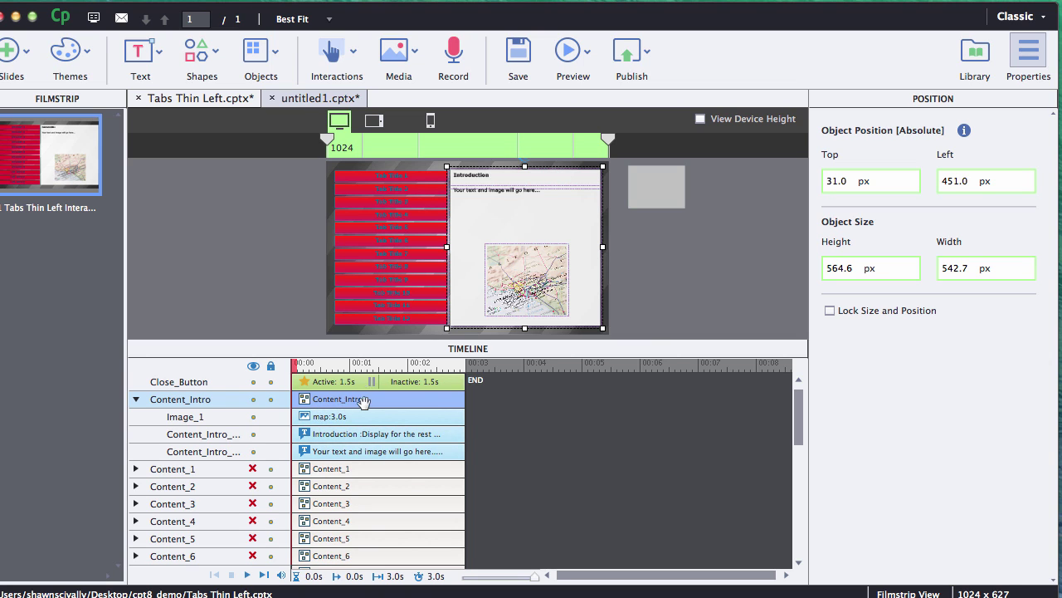
{"action": "left_click", "coordinate": [355, 417]}
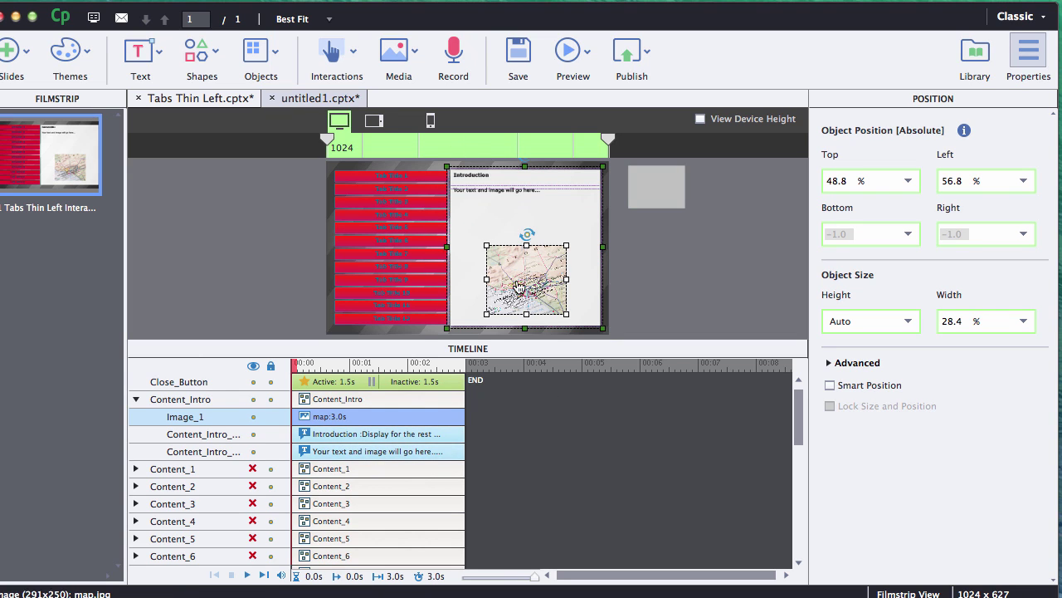
{"action": "left_click", "coordinate": [137, 400]}
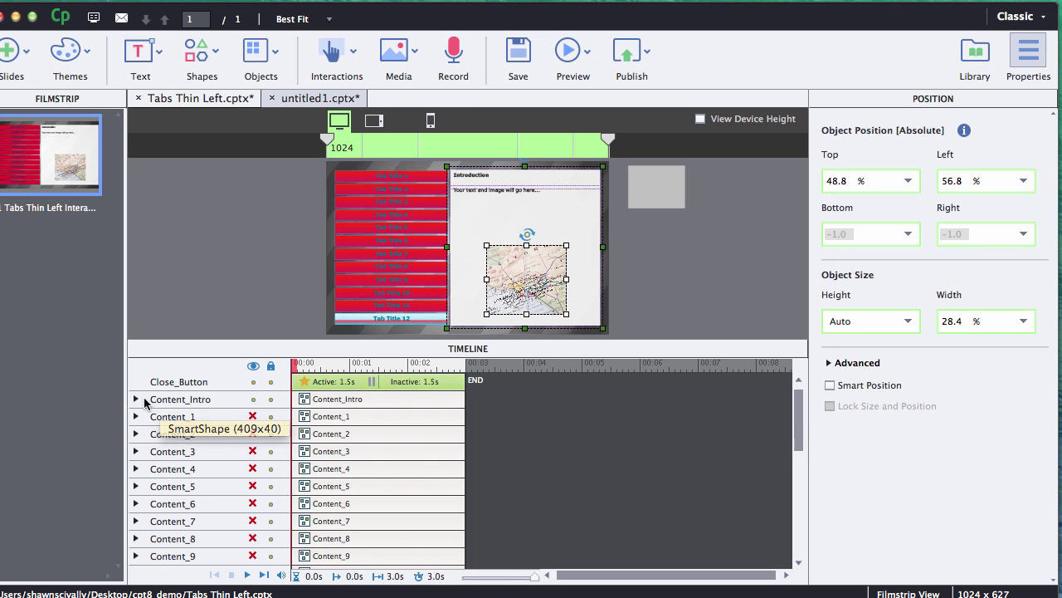
{"action": "left_click", "coordinate": [253, 402]}
{"action": "left_click", "coordinate": [253, 418]}
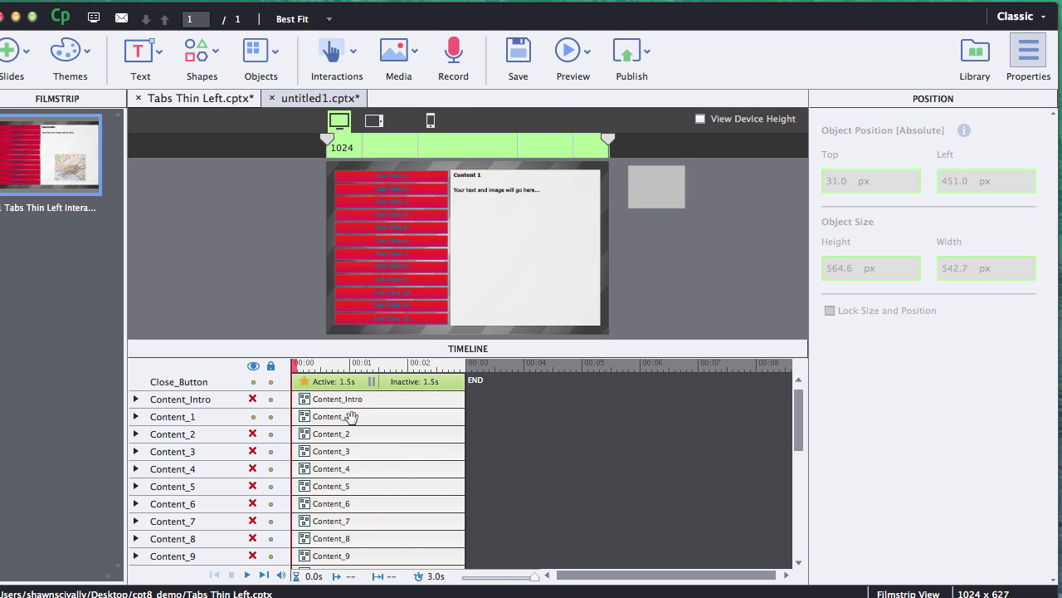
Insert a second map.jpg and place it inside the Content 1 panel
{"action": "left_click", "coordinate": [408, 62]}
{"action": "left_click", "coordinate": [431, 136]}
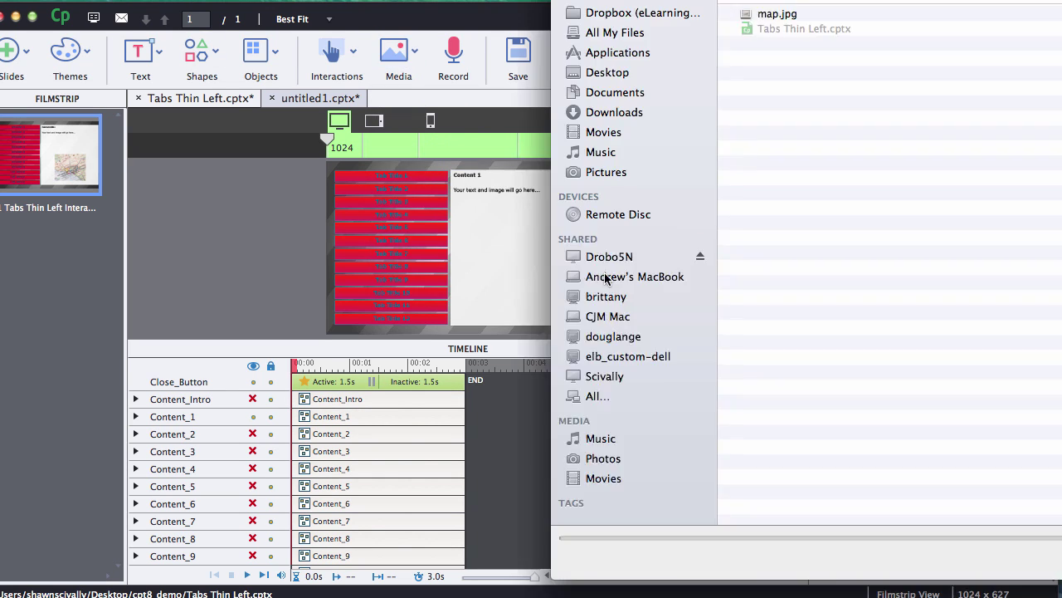
{"action": "left_click", "coordinate": [768, 14]}
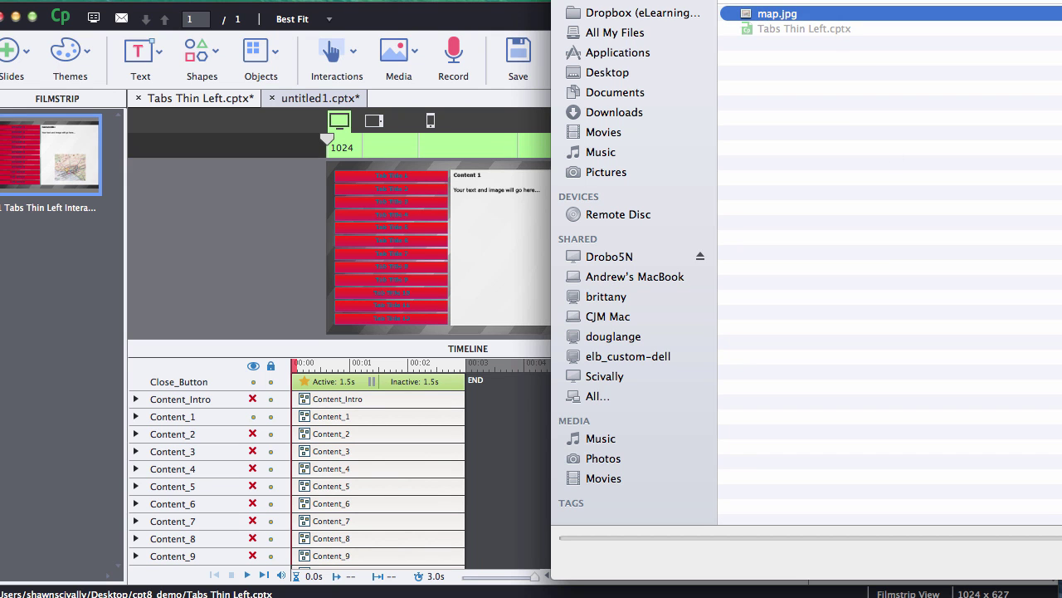
{"action": "key", "text": "Return"}
{"action": "left_click_drag", "start_coordinate": [466, 262], "coordinate": [496, 277]}
{"action": "left_click_drag", "start_coordinate": [308, 381], "coordinate": [303, 420]}
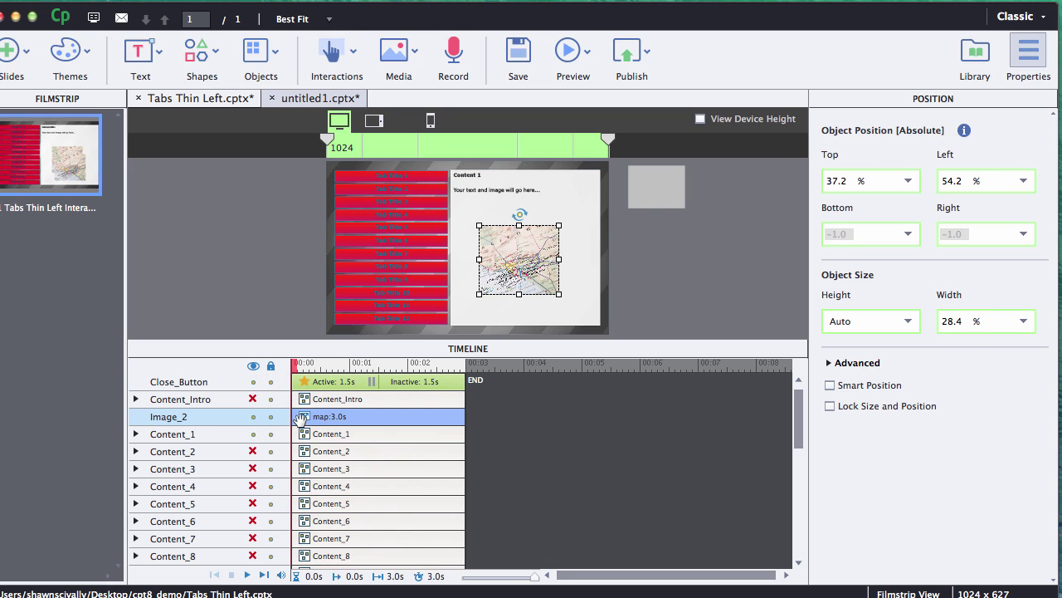
Group the new map (Image_2) with Content_1 and verify it inside the group
{"action": "left_click", "coordinate": [479, 196], "text": "shift"}
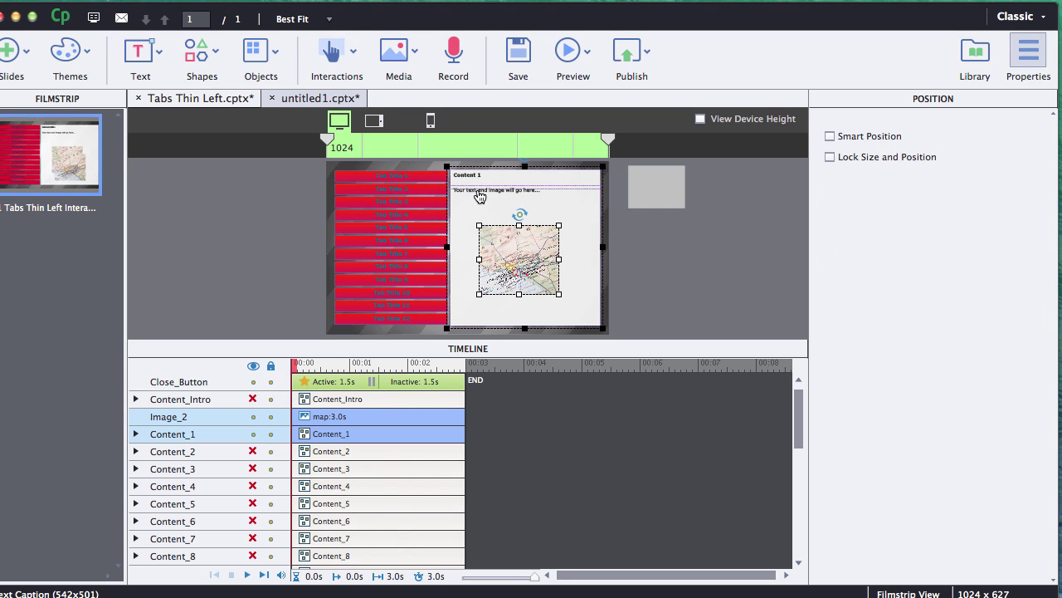
{"action": "right_click", "coordinate": [511, 249]}
{"action": "left_click", "coordinate": [557, 141]}
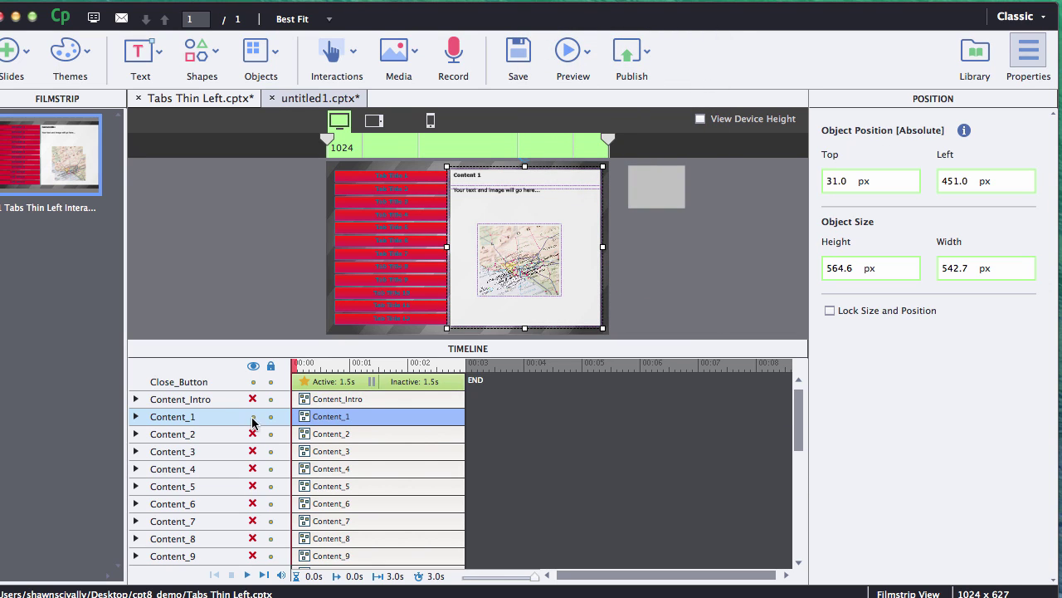
{"action": "left_click", "coordinate": [136, 417]}
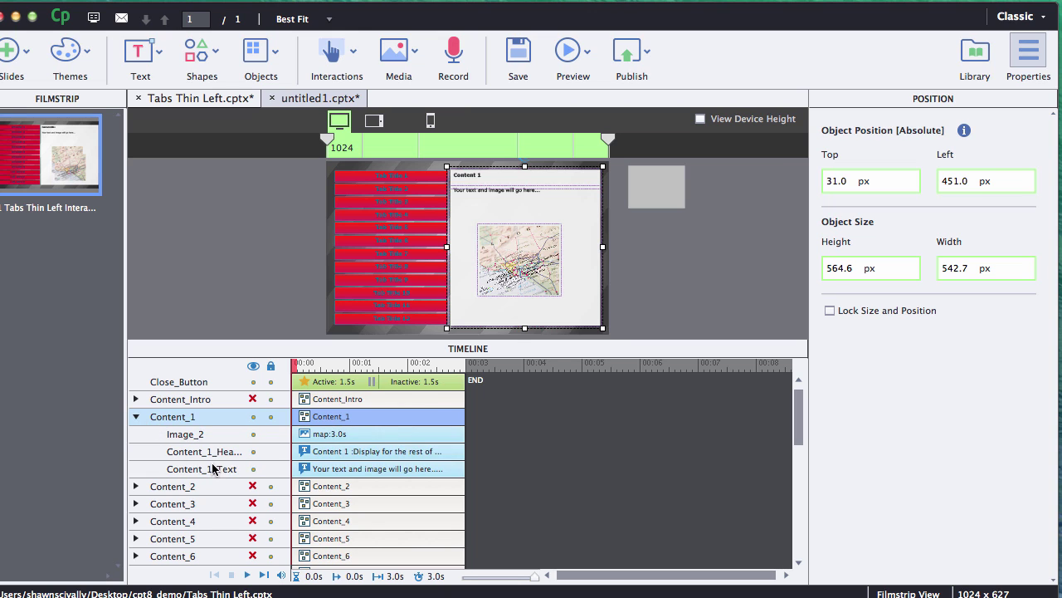
{"action": "left_click", "coordinate": [351, 438]}
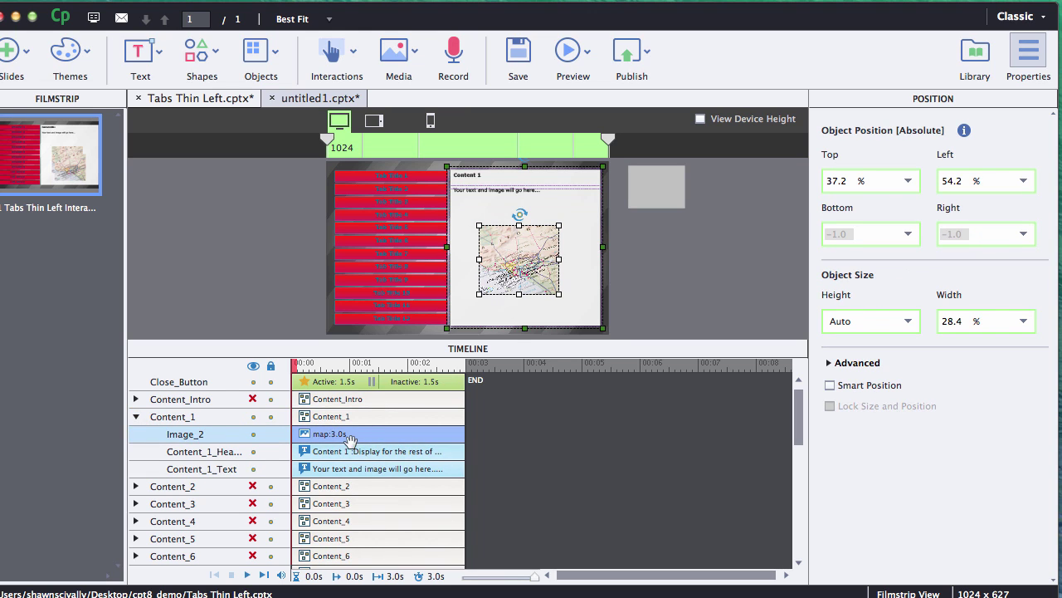
{"action": "left_click", "coordinate": [135, 417]}
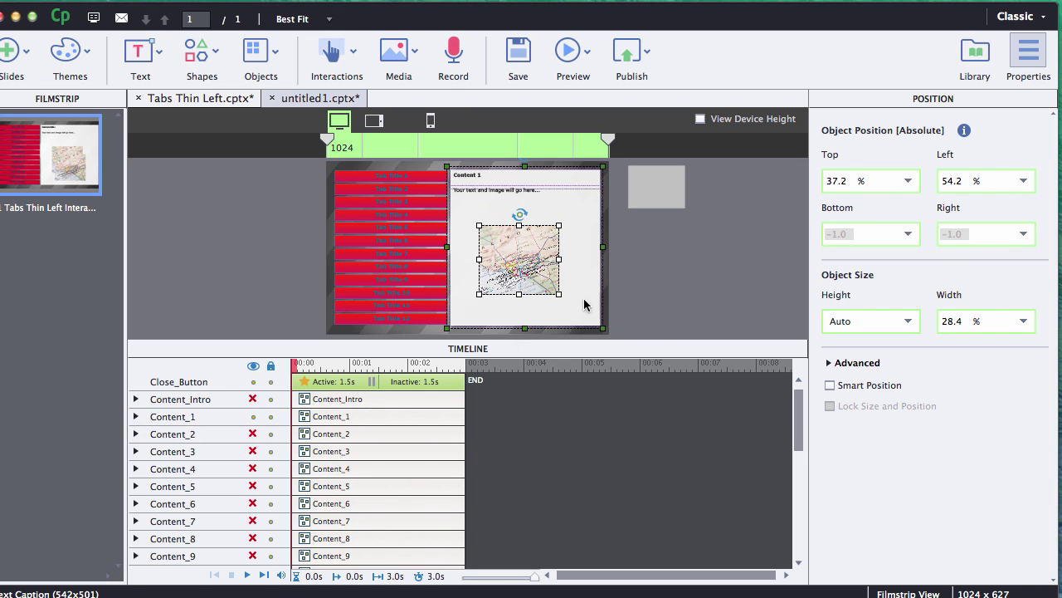
Shrink the timeline and replace the 'Content 1' header caption with 'New Name Here'
{"action": "left_click", "coordinate": [676, 258]}
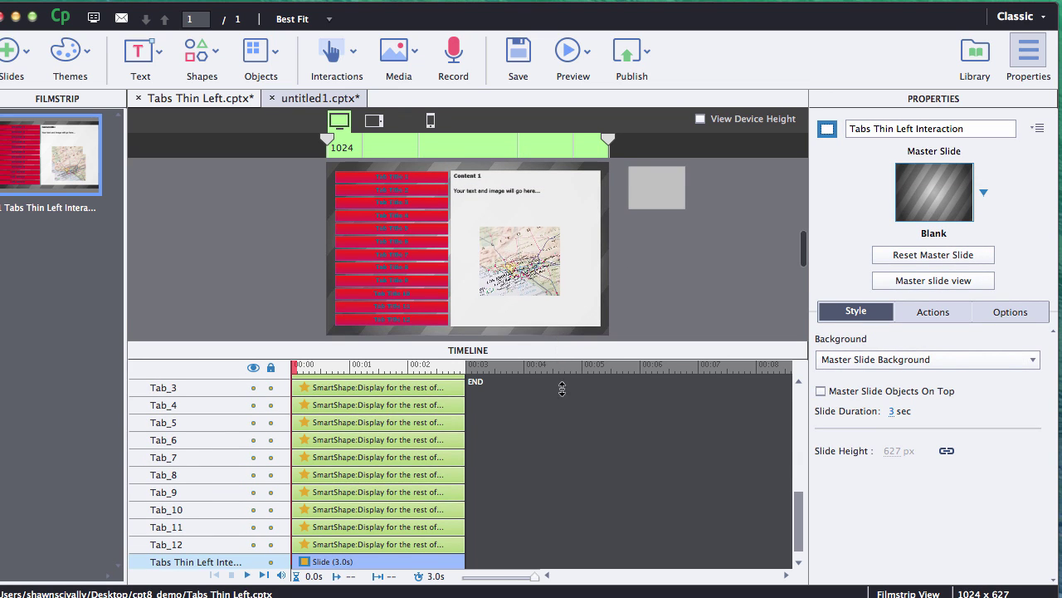
{"action": "left_click_drag", "start_coordinate": [560, 342], "coordinate": [562, 484]}
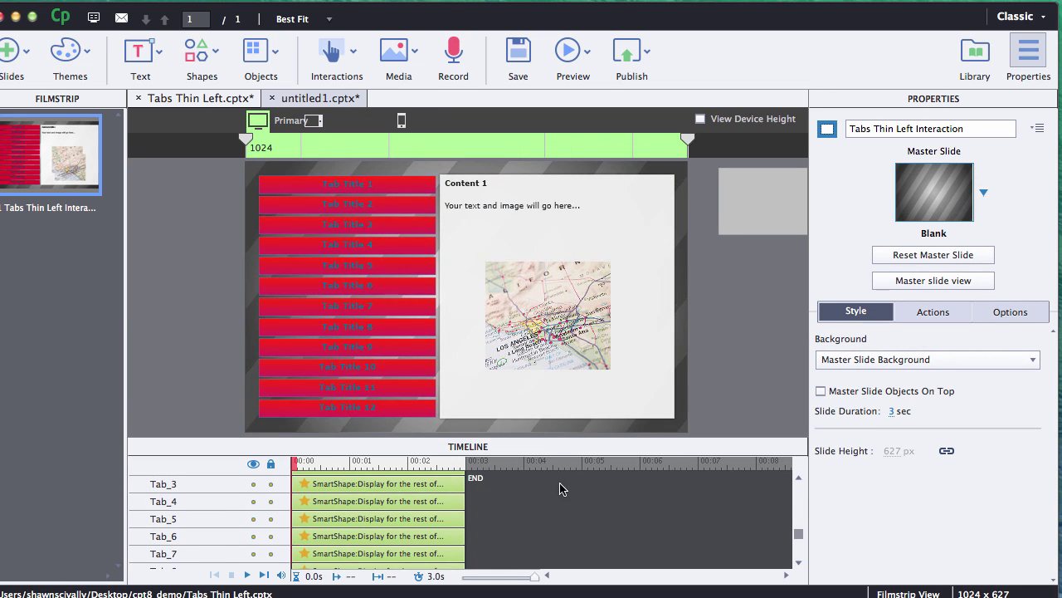
{"action": "left_click", "coordinate": [470, 189]}
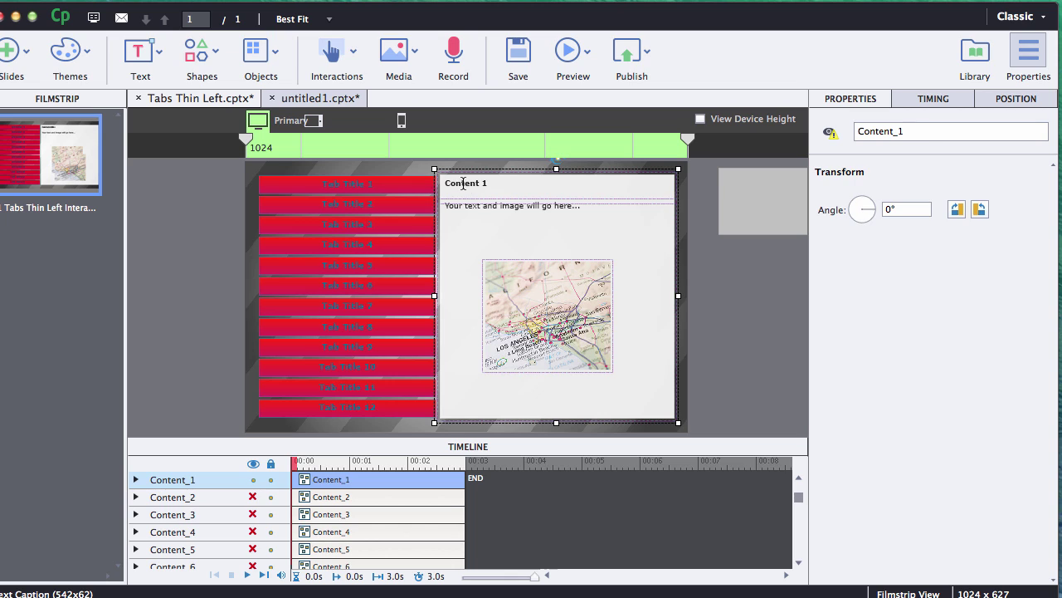
{"action": "double_click", "coordinate": [463, 184]}
{"action": "left_click", "coordinate": [501, 184]}
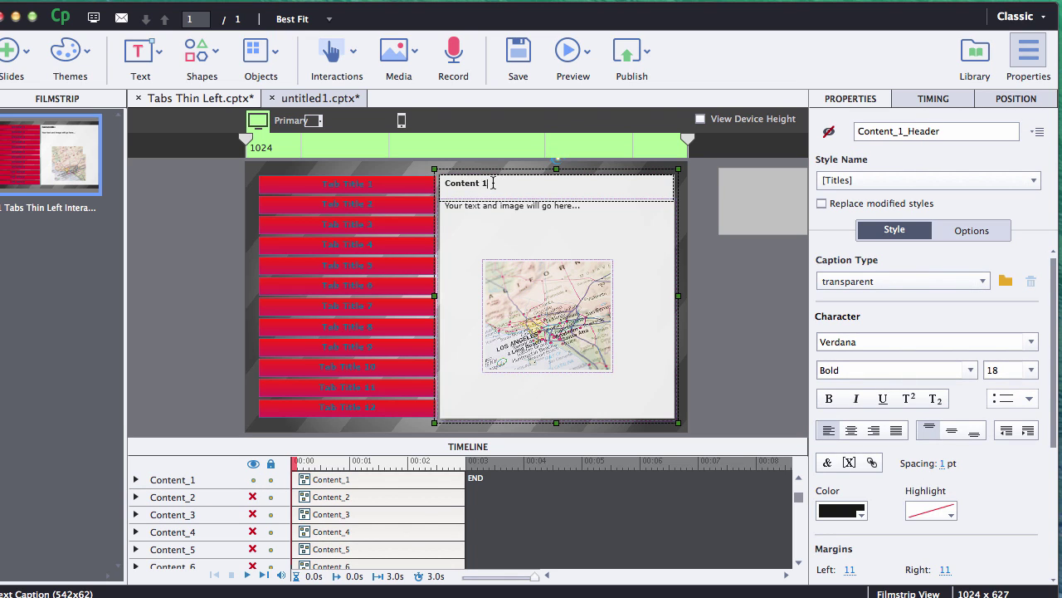
{"action": "left_click_drag", "start_coordinate": [493, 183], "coordinate": [429, 184]}
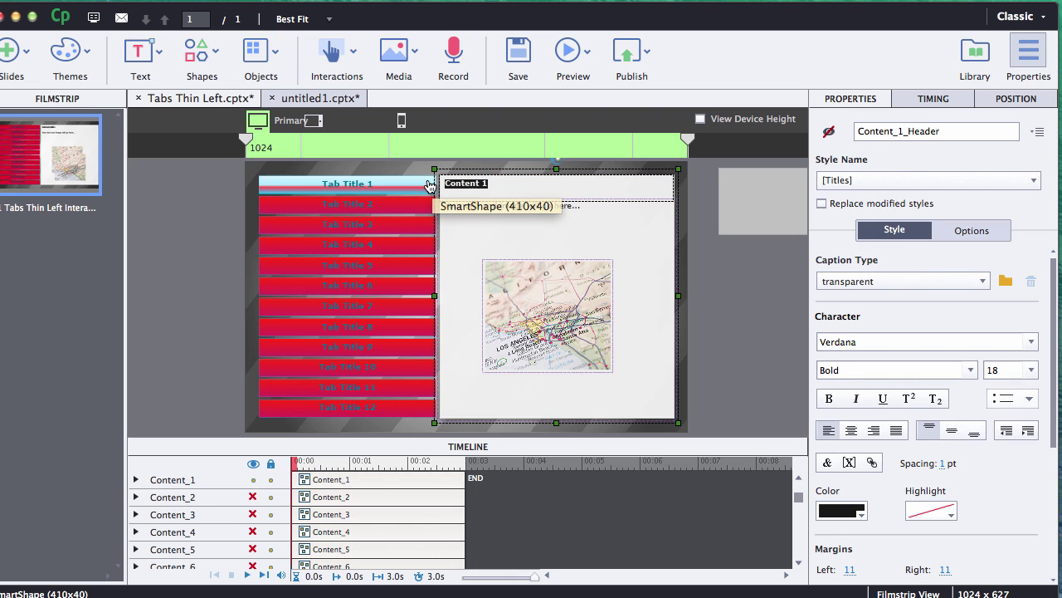
{"action": "type", "text": "New Name Here"}
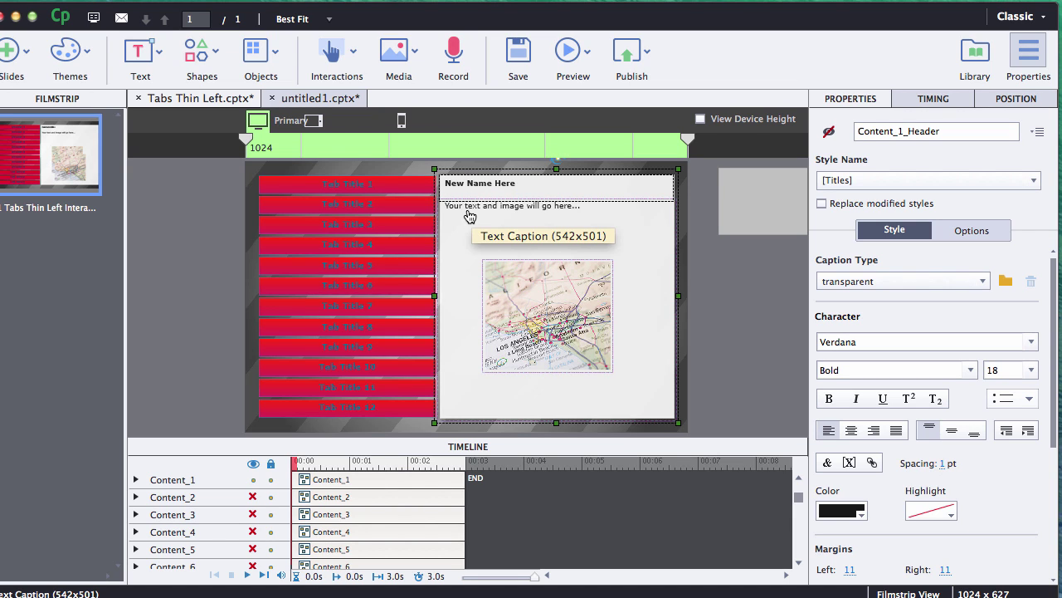
Replace the first tab's 'Tab Title 1' text with 'Tab Name Here'
{"action": "left_click", "coordinate": [328, 184]}
{"action": "left_click_drag", "start_coordinate": [393, 185], "coordinate": [301, 184]}
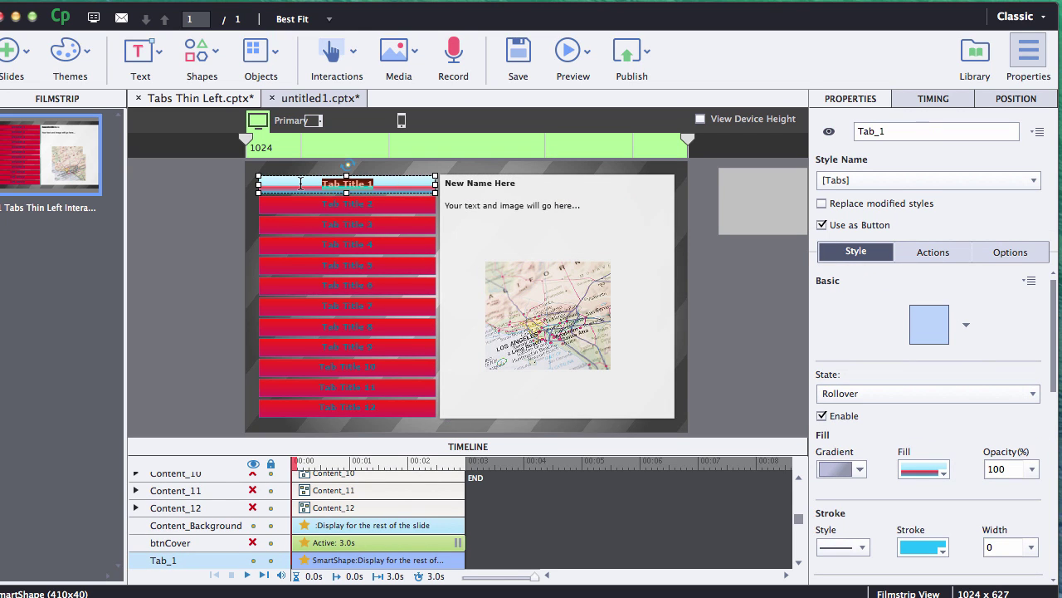
{"action": "type", "text": "Tabe"}
{"action": "type", "text": "ame Here"}
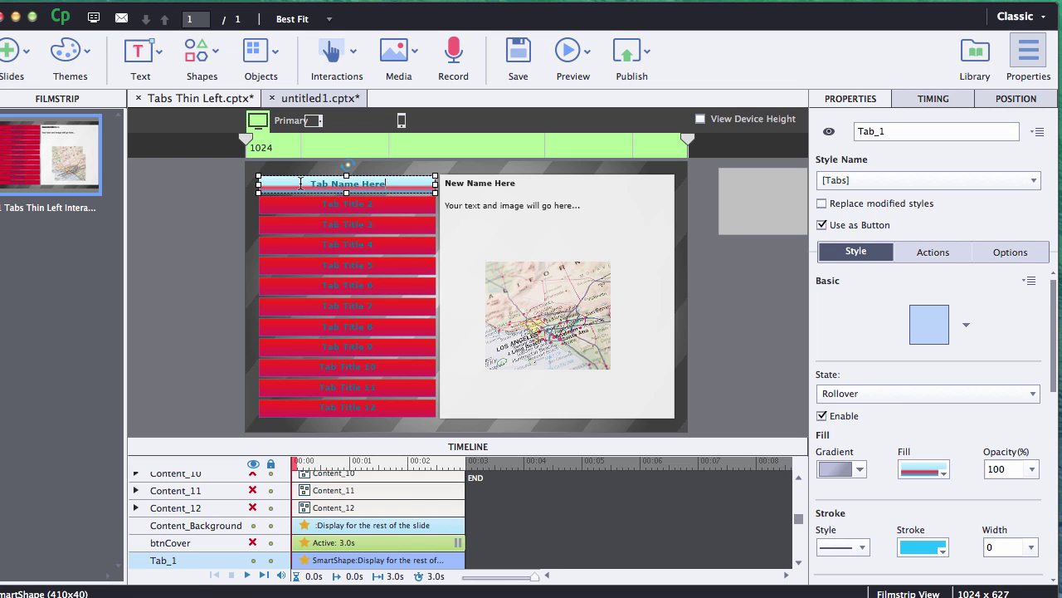
{"action": "left_click", "coordinate": [186, 194]}
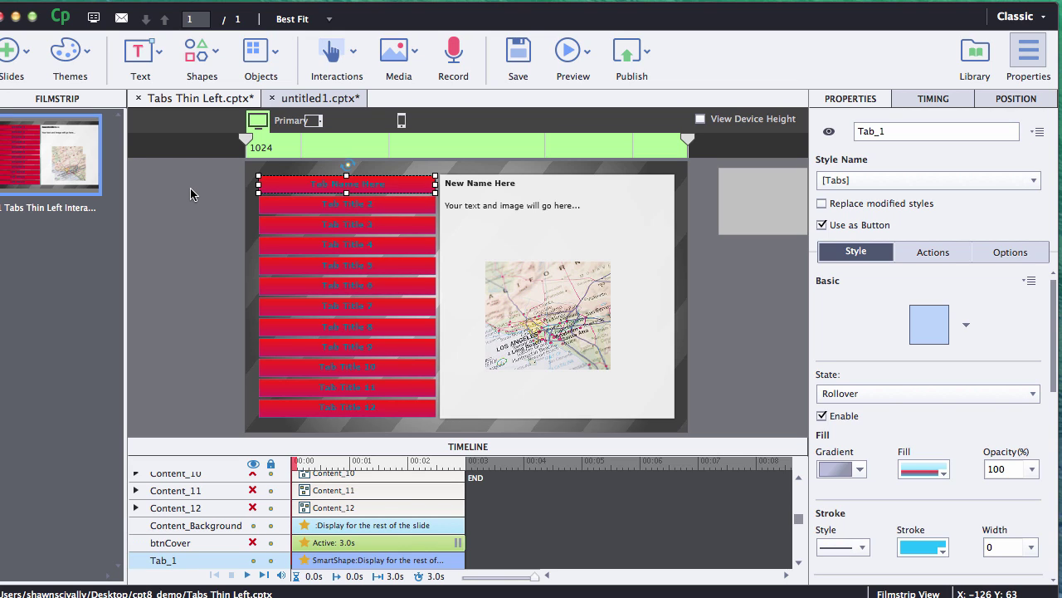
{"action": "left_click", "coordinate": [190, 189]}
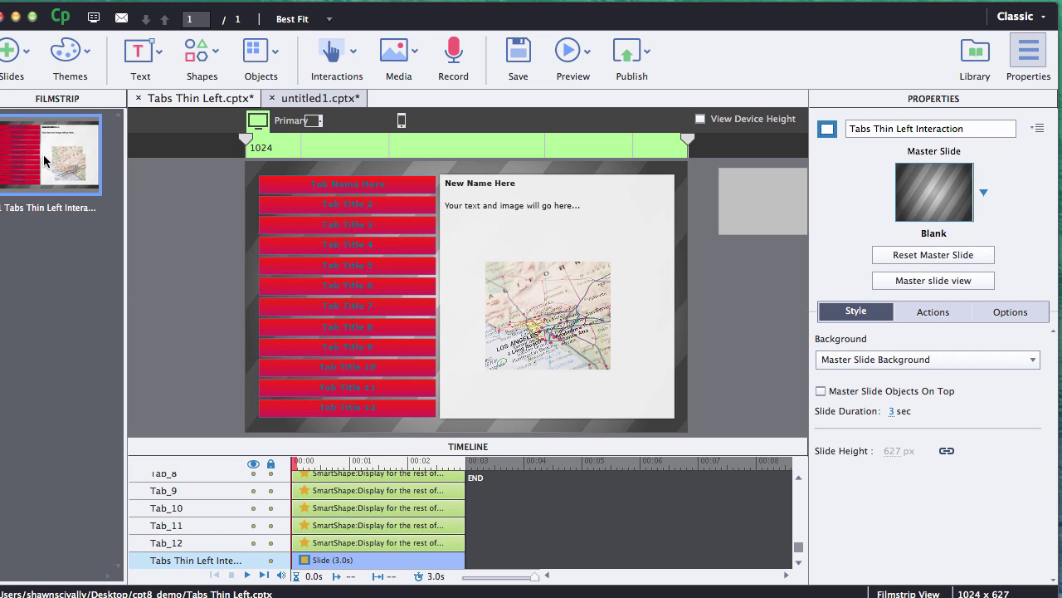
Copy the Tabs Thin Left slide and paste it into untitled1.cptx after slide 2, as slide 3
{"action": "right_click", "coordinate": [46, 159]}
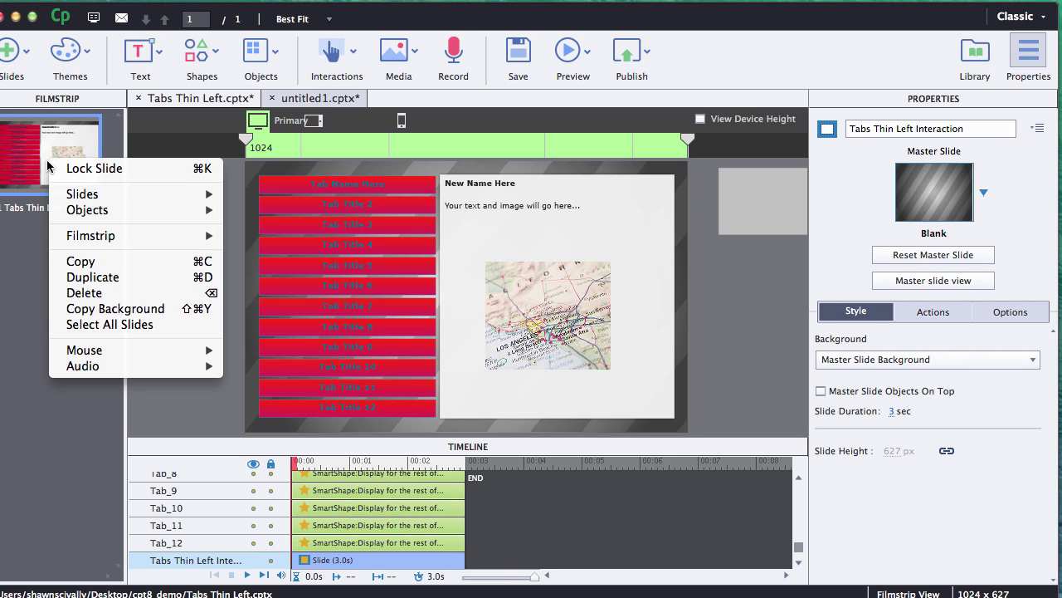
{"action": "left_click", "coordinate": [88, 264]}
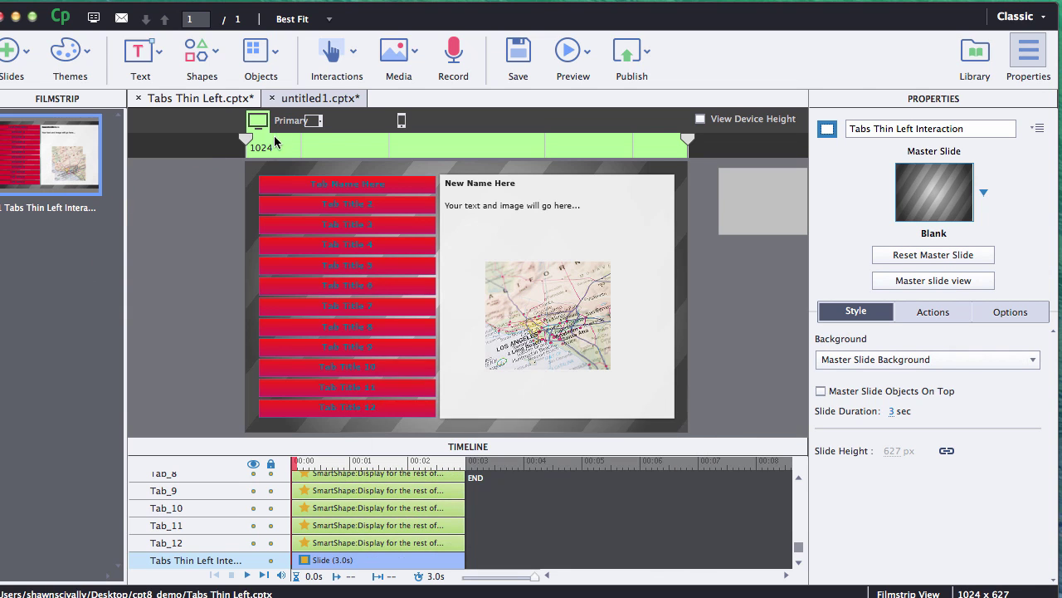
{"action": "left_click", "coordinate": [301, 97]}
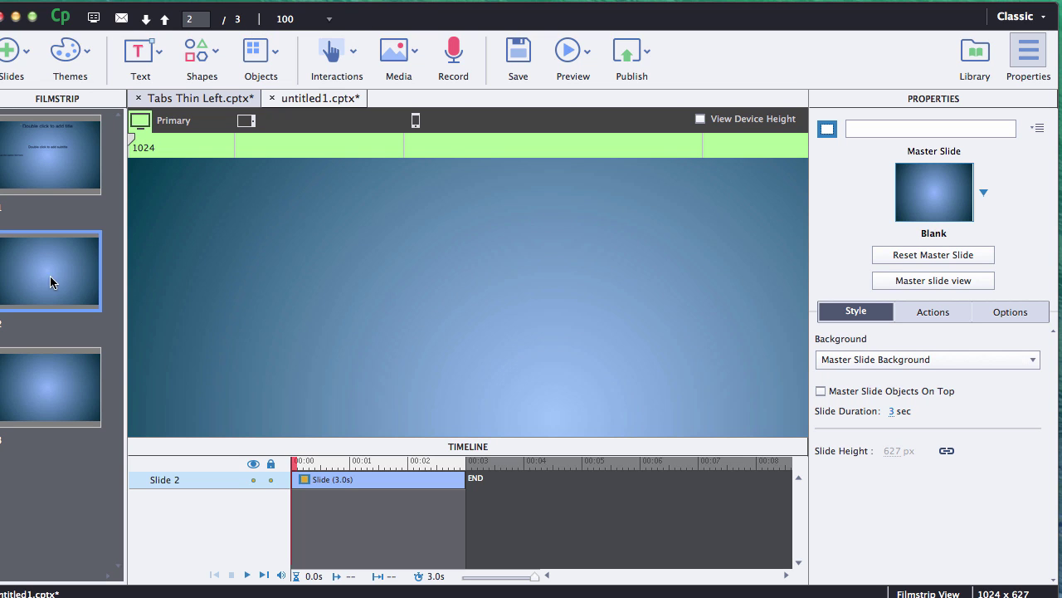
{"action": "left_click", "coordinate": [46, 376]}
{"action": "left_click", "coordinate": [52, 173]}
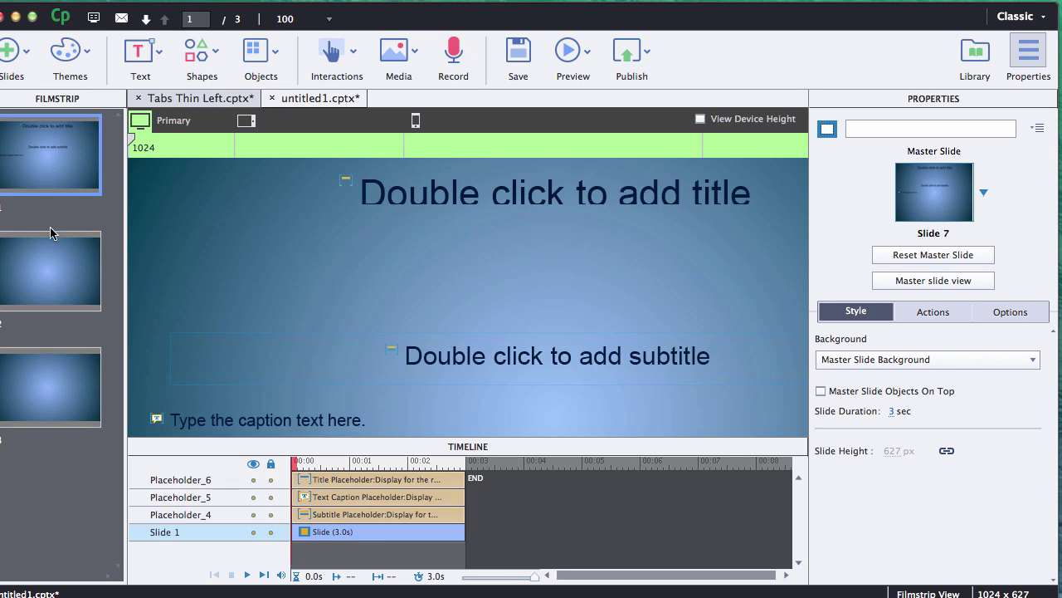
{"action": "left_click", "coordinate": [50, 253]}
{"action": "right_click", "coordinate": [50, 279]}
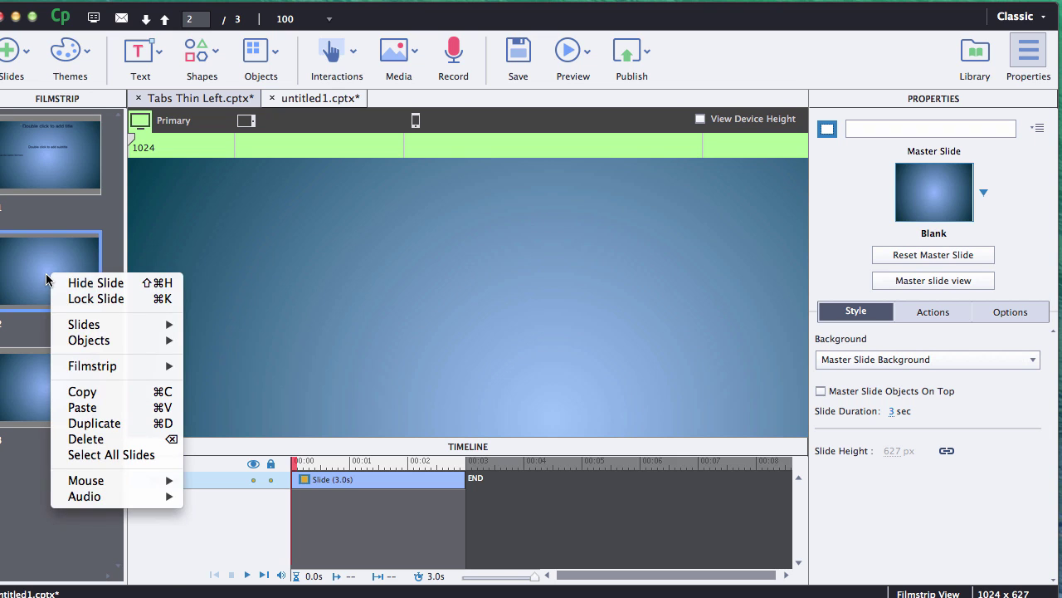
{"action": "left_click", "coordinate": [91, 407]}
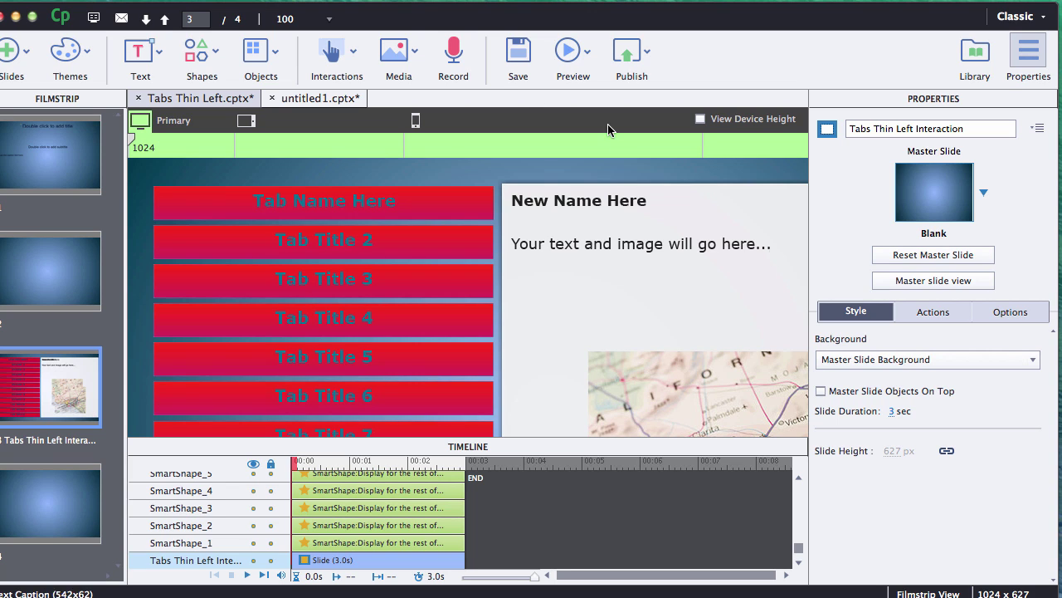
Apply Best Fit zoom so the tabs slide, with its twelve tabs and map, is fully visible
{"action": "left_click", "coordinate": [237, 0]}
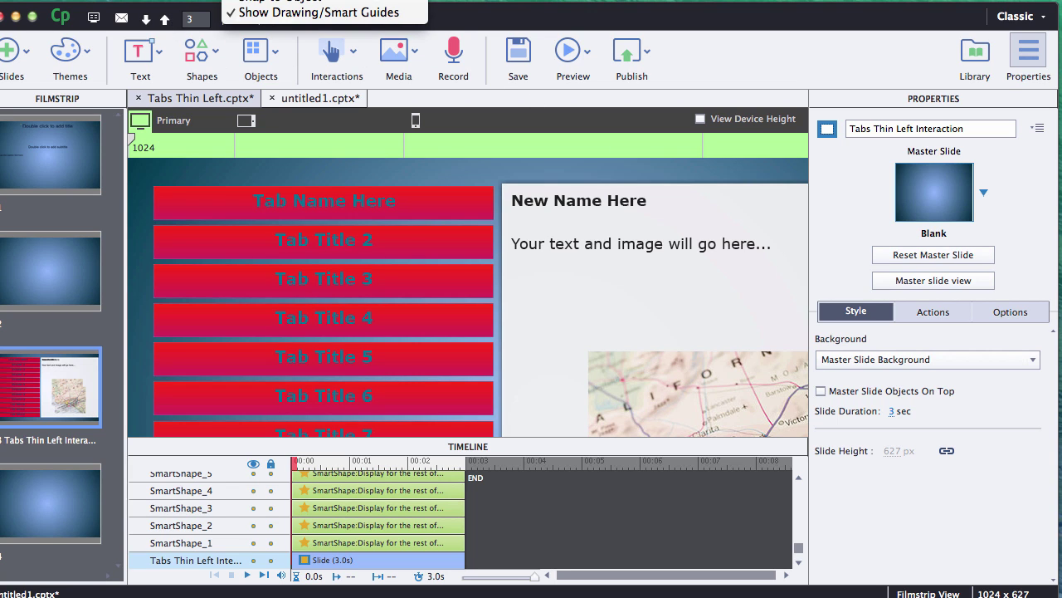
{"action": "left_click", "coordinate": [467, 8]}
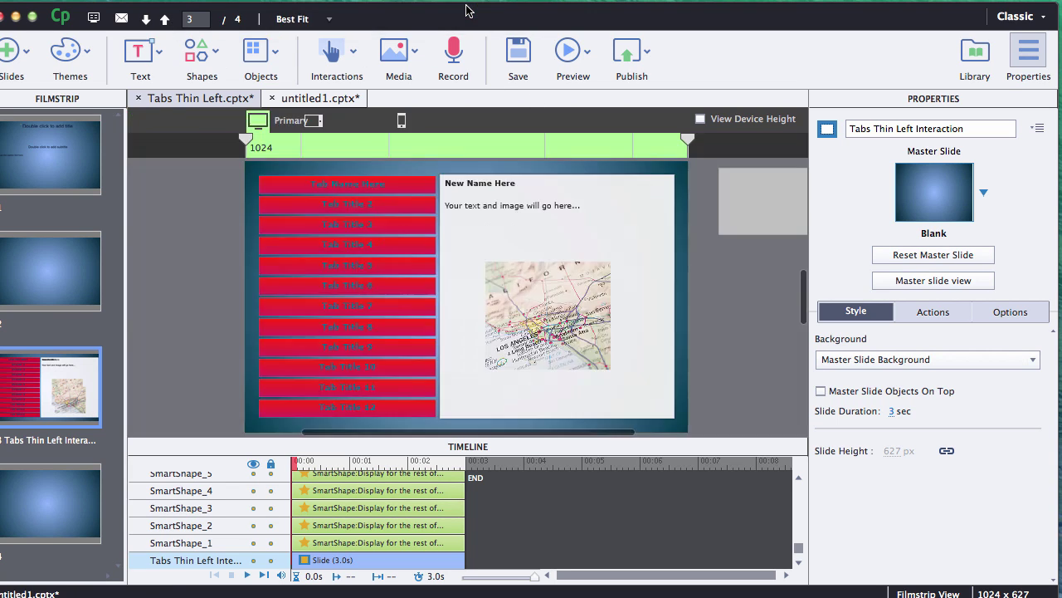